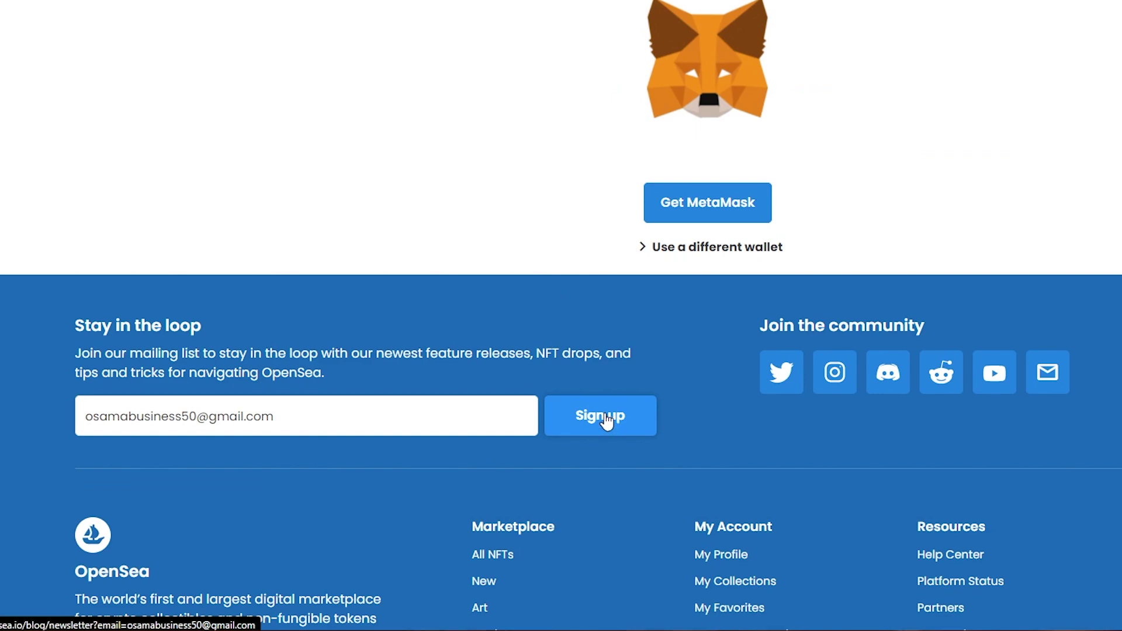
- Submit the entered e-mail address in the OpenSea mailing list form and look over the newsletter page
click(606, 419)
scroll(979, 370, down, 3)
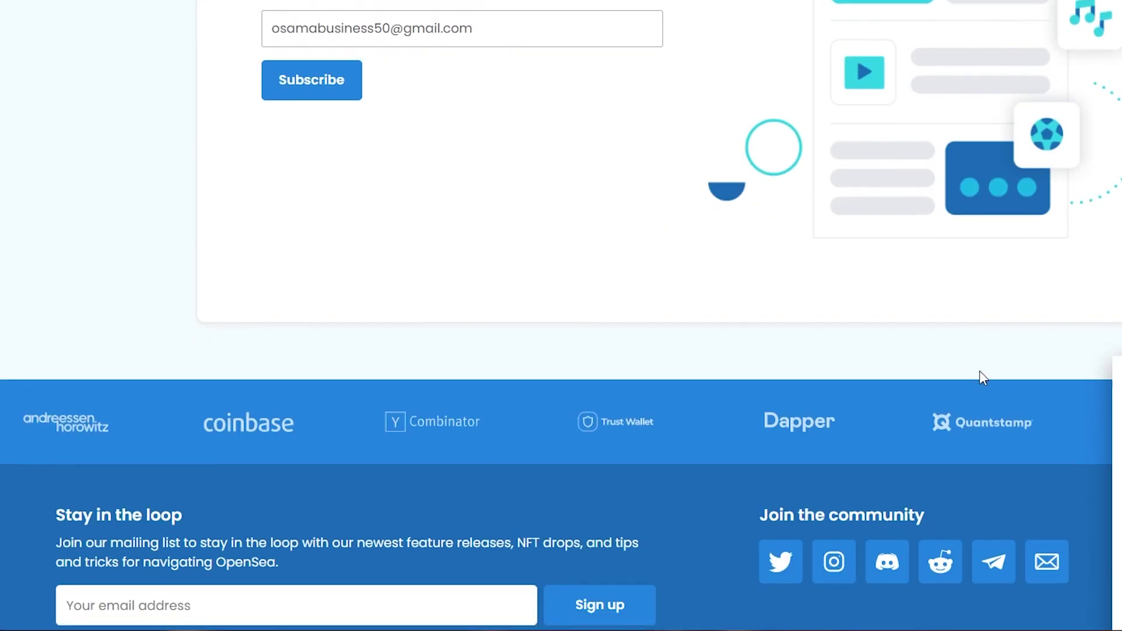
scroll(907, 478, up, 3)
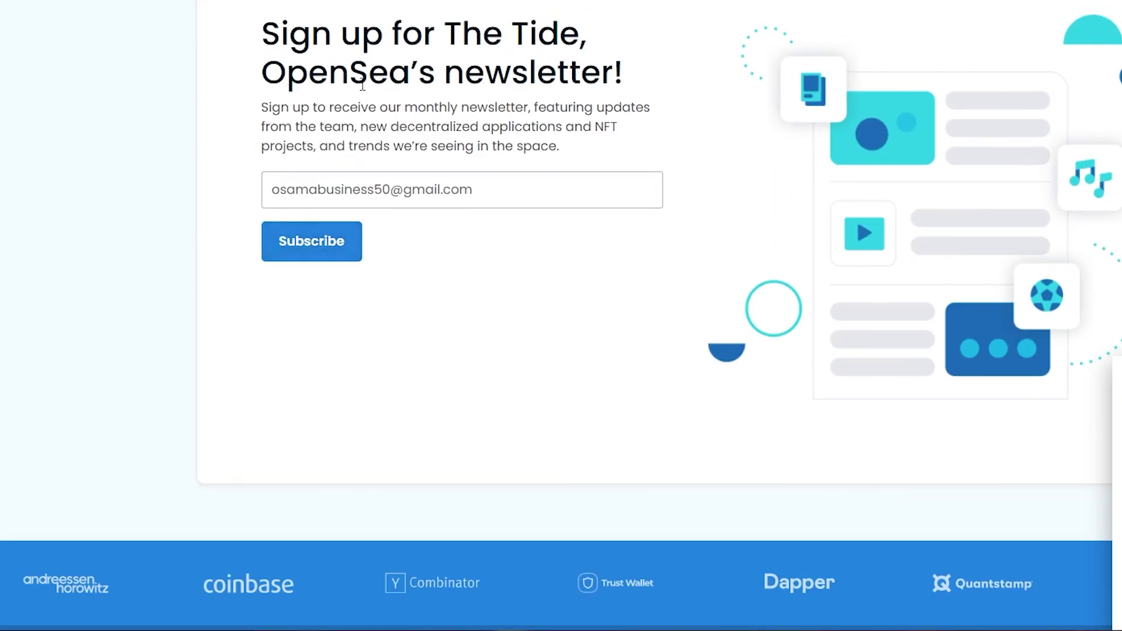
scroll(489, 434, down, 7)
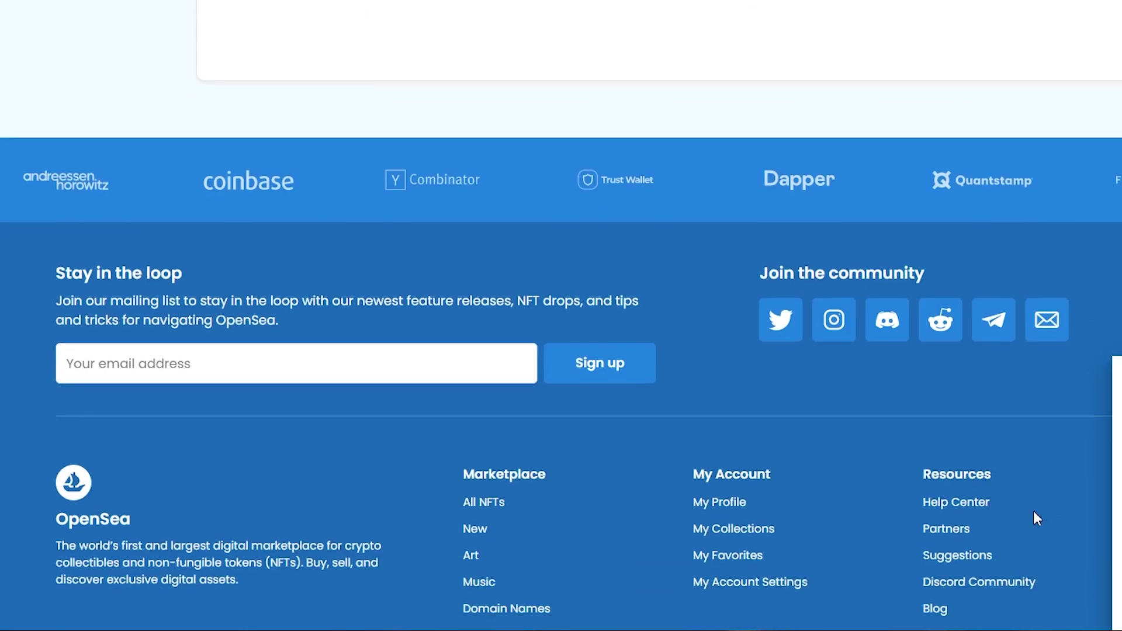
scroll(1033, 511, up, 7)
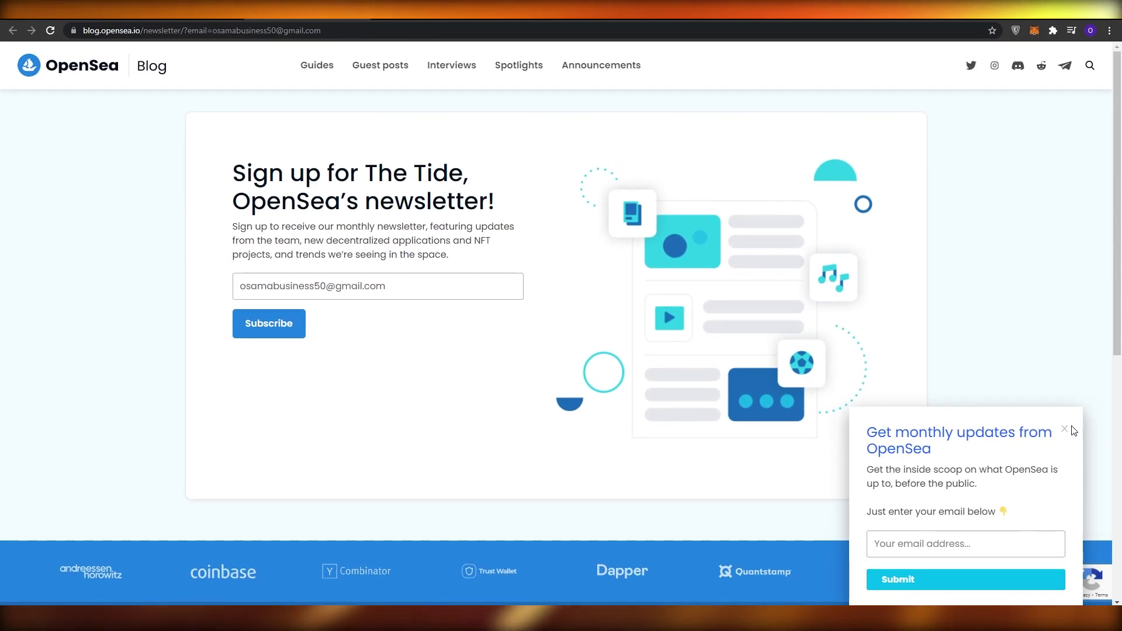
- Dismiss the monthly updates pop-up and subscribe to The Tide newsletter with the prefilled e-mail address
click(1065, 433)
scroll(885, 525, down, 2)
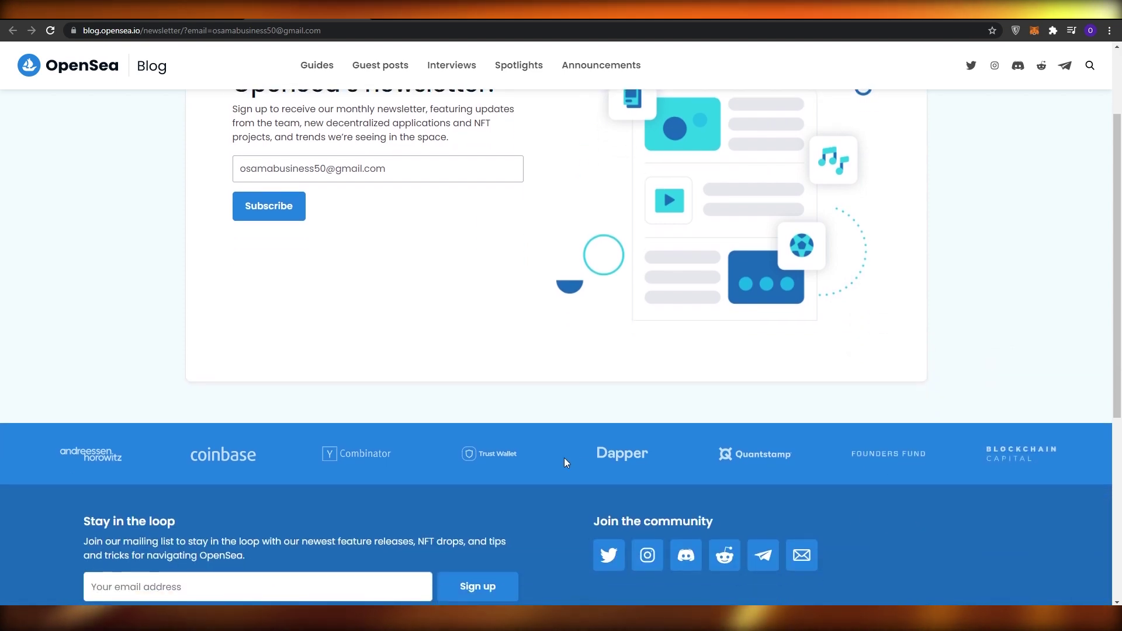
scroll(563, 458, up, 1)
scroll(578, 461, up, 1)
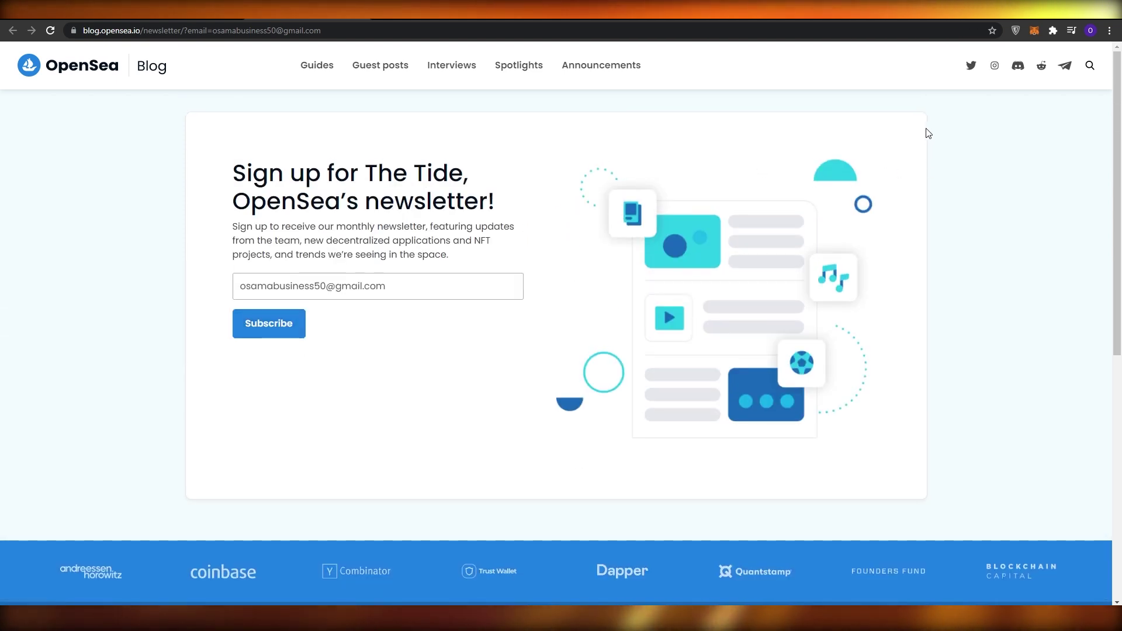
click(277, 332)
scroll(561, 466, down, 3)
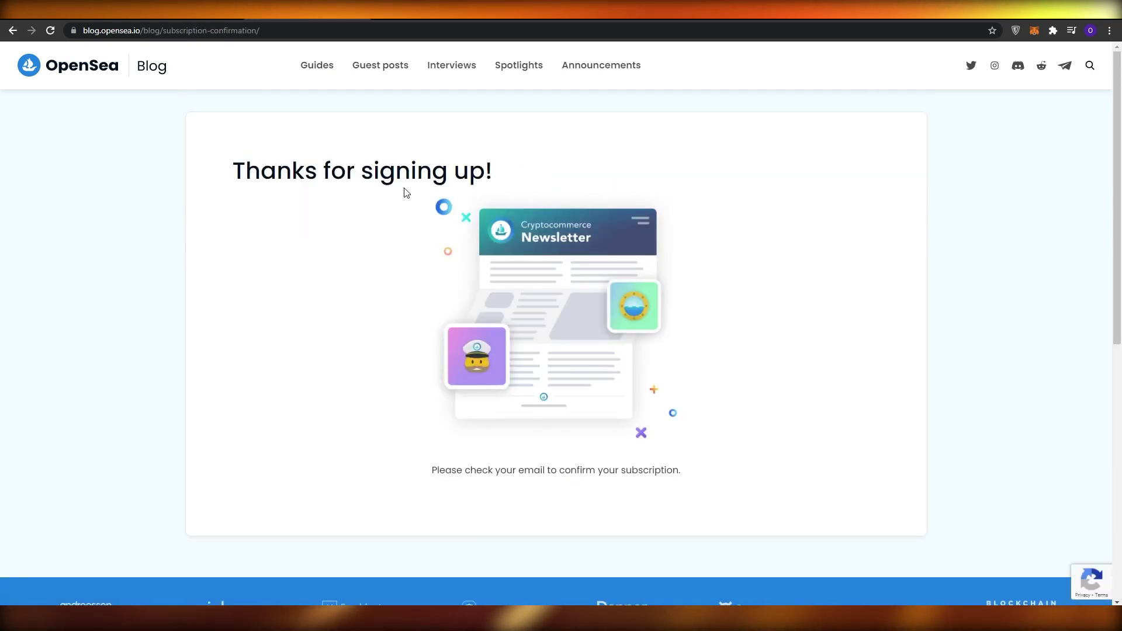
scroll(532, 471, down, 3)
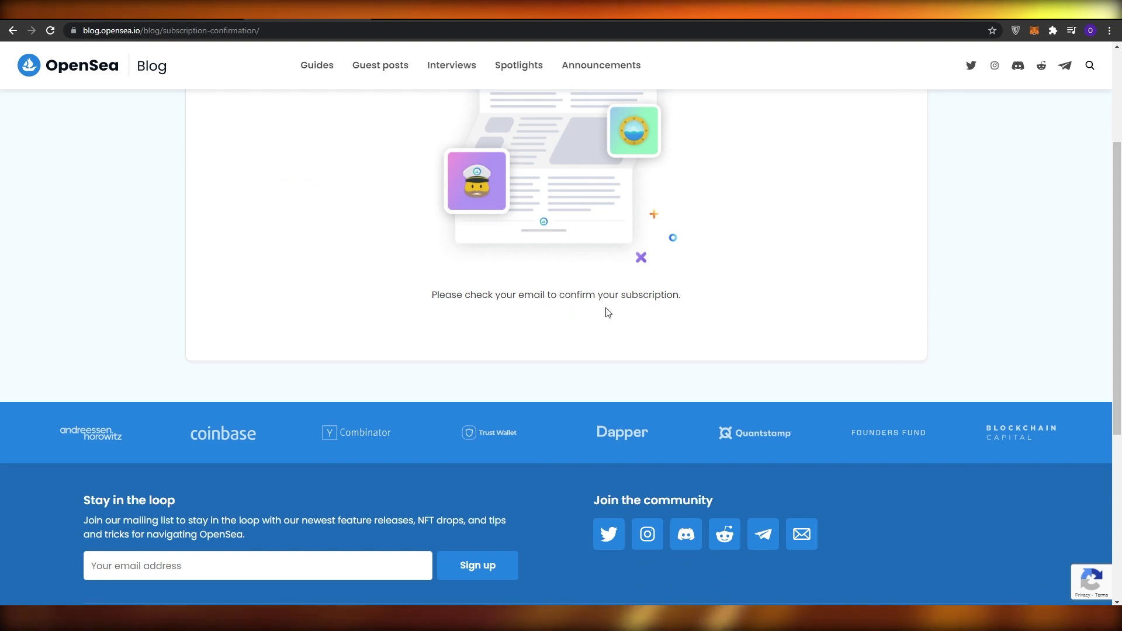
scroll(733, 310, up, 3)
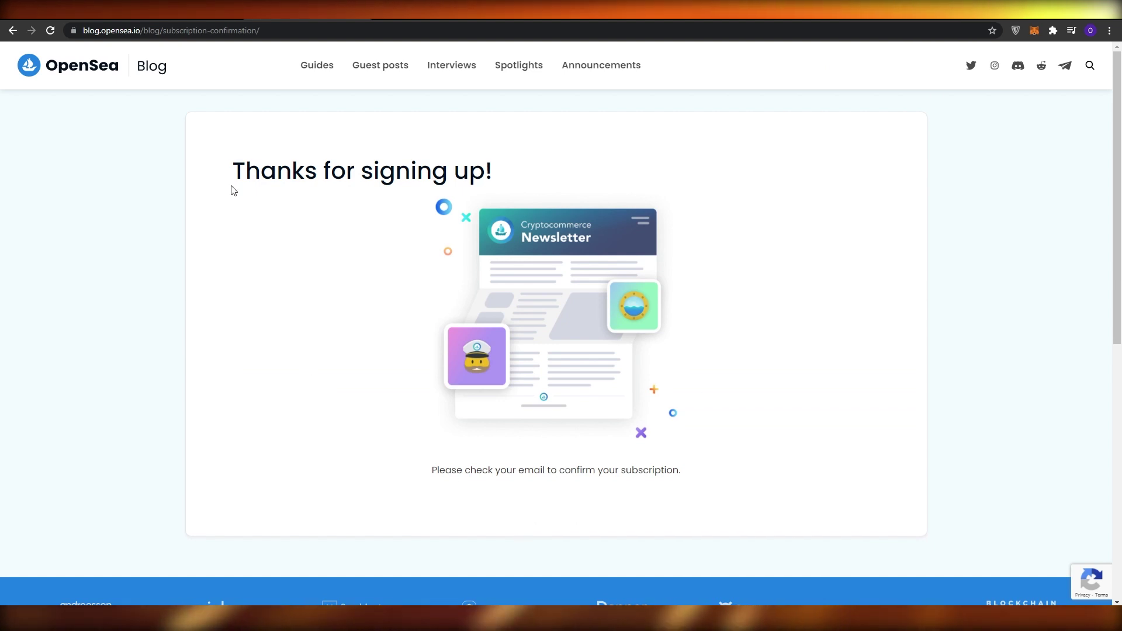
scroll(366, 305, down, 2)
scroll(365, 305, up, 2)
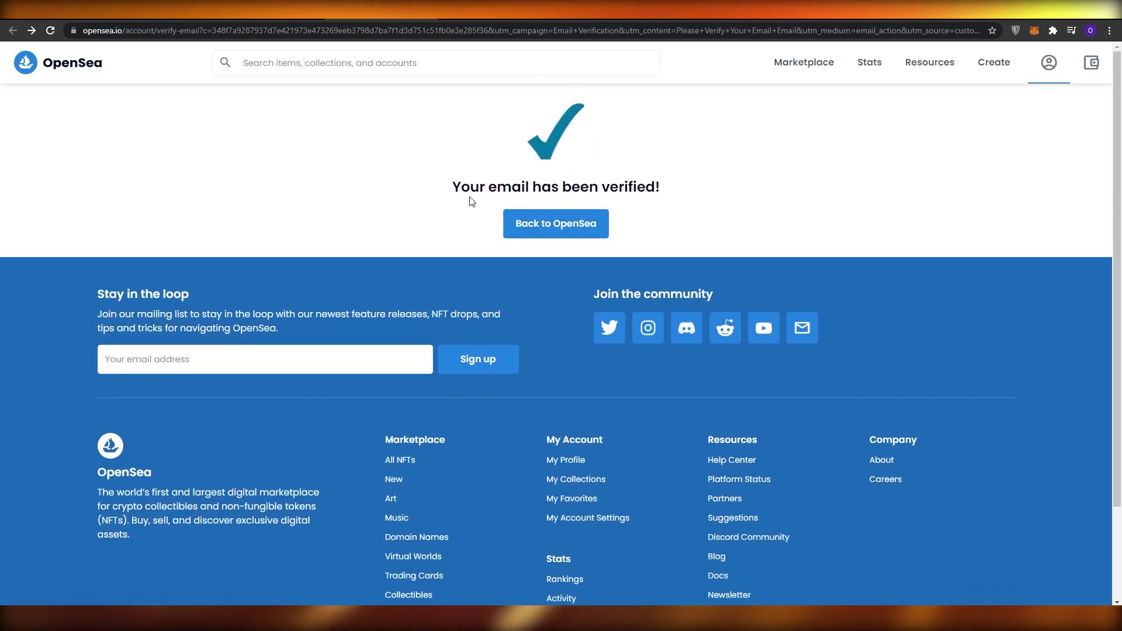
- Return to OpenSea from the e-mail verification page and browse the marketplace's NFT listings
click(542, 231)
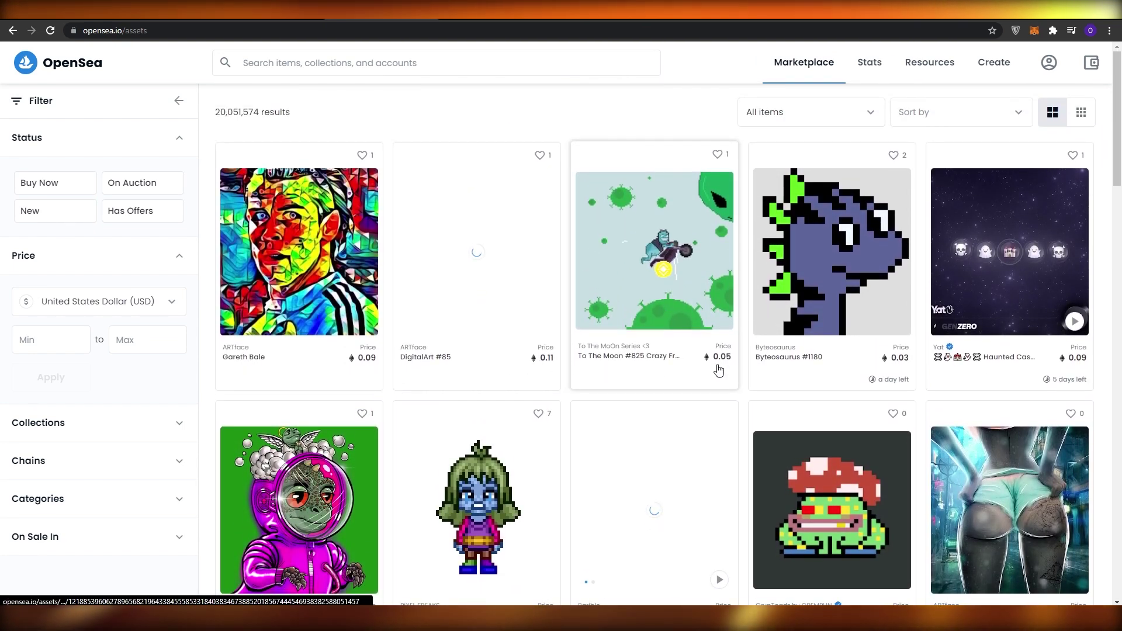
scroll(961, 366, down, 1)
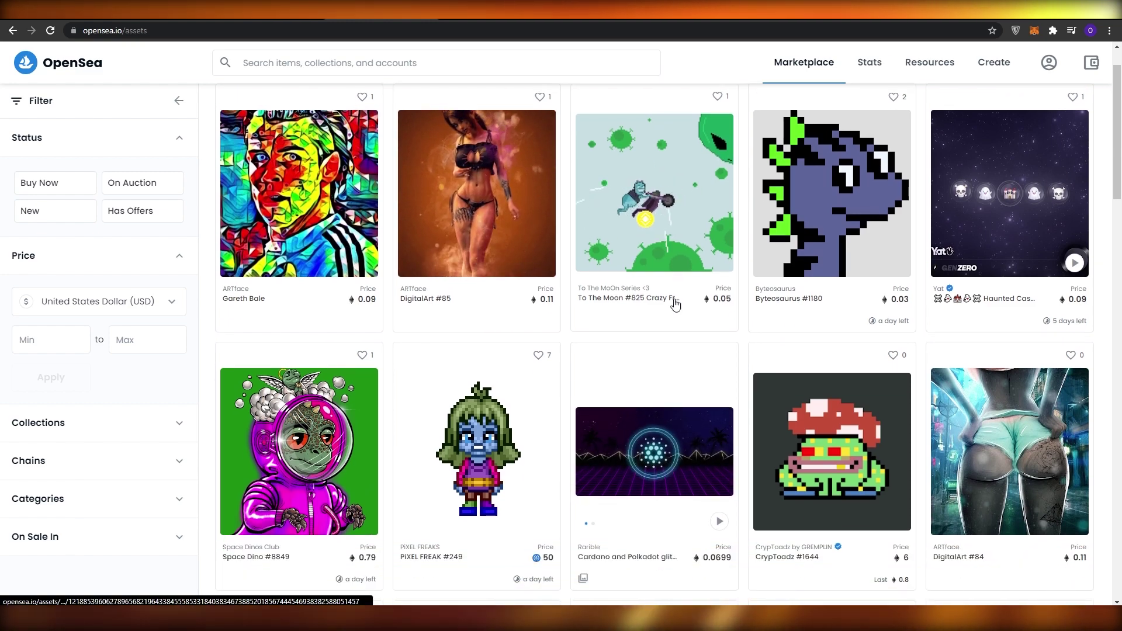
scroll(675, 304, up, 1)
scroll(581, 321, down, 10)
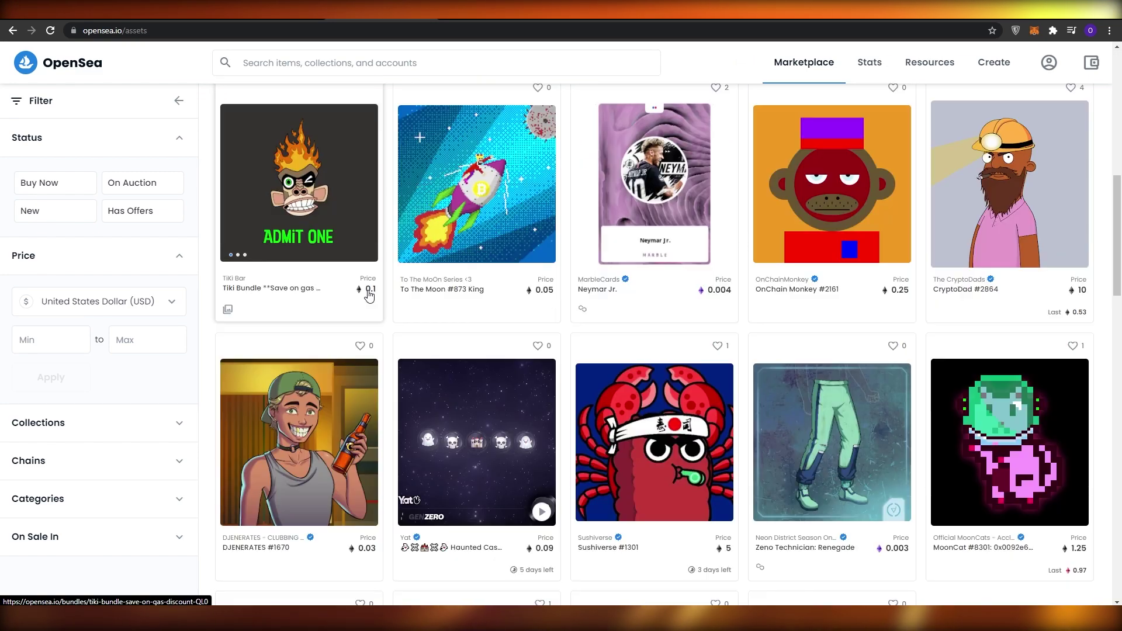
scroll(368, 295, down, 1)
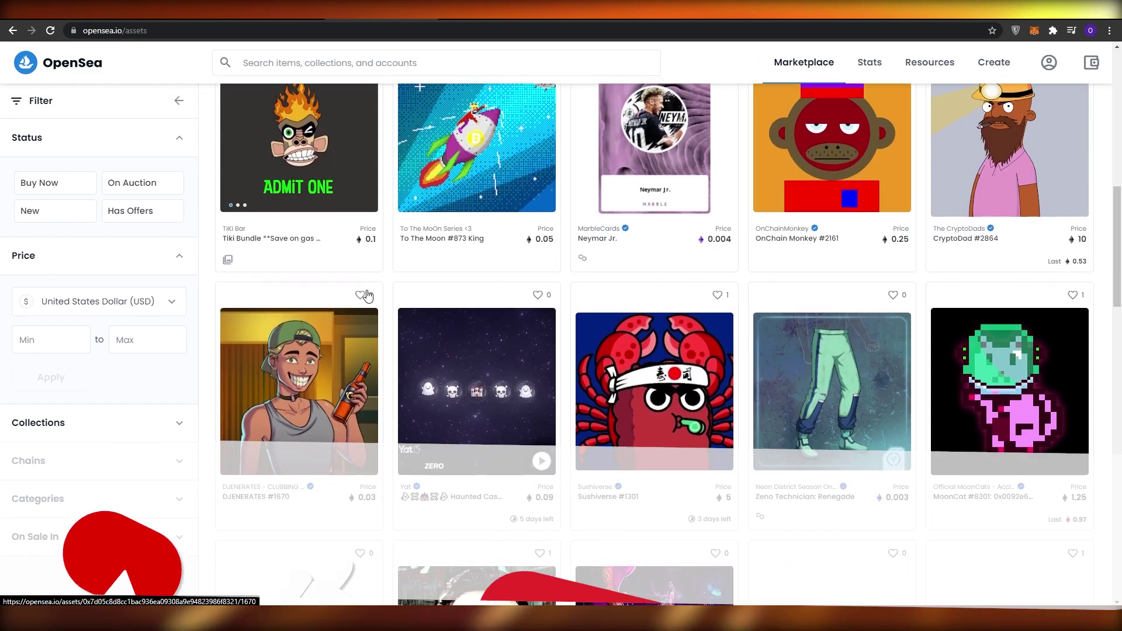
scroll(368, 295, down, 1)
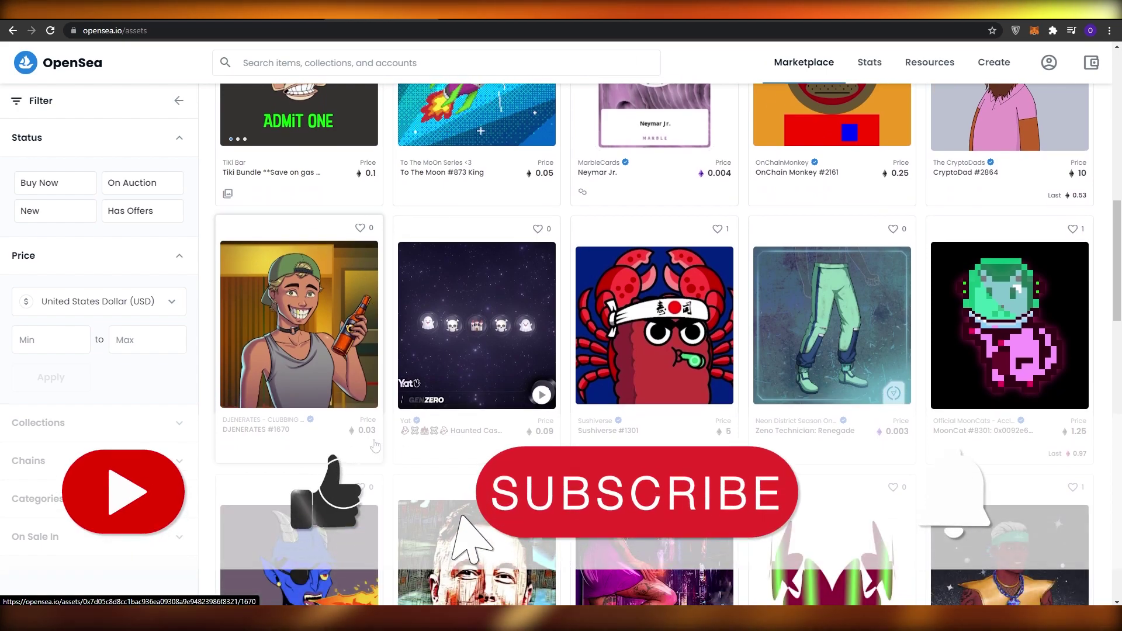
scroll(375, 446, down, 5)
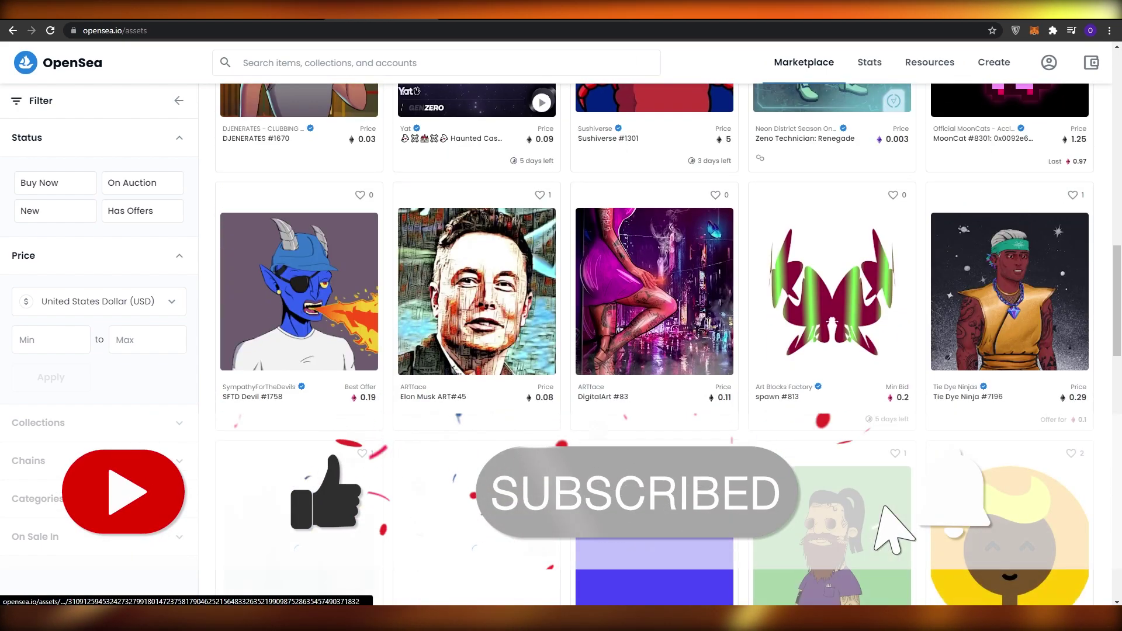
- Sort the marketplace items by Most Viewed
scroll(882, 507, up, 7)
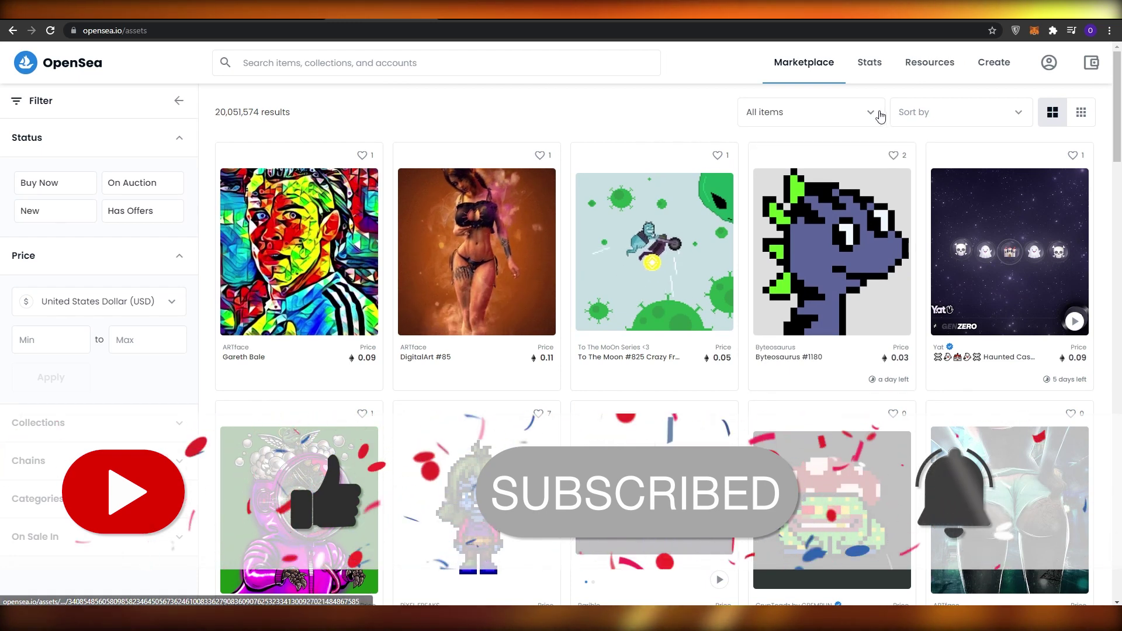
click(1015, 112)
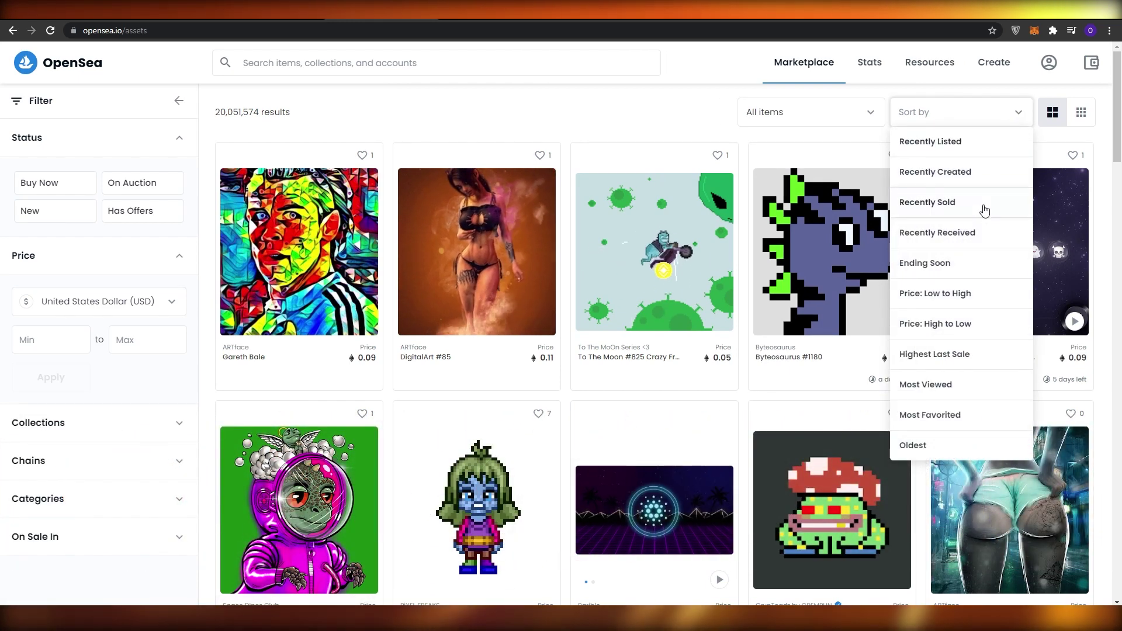
click(941, 386)
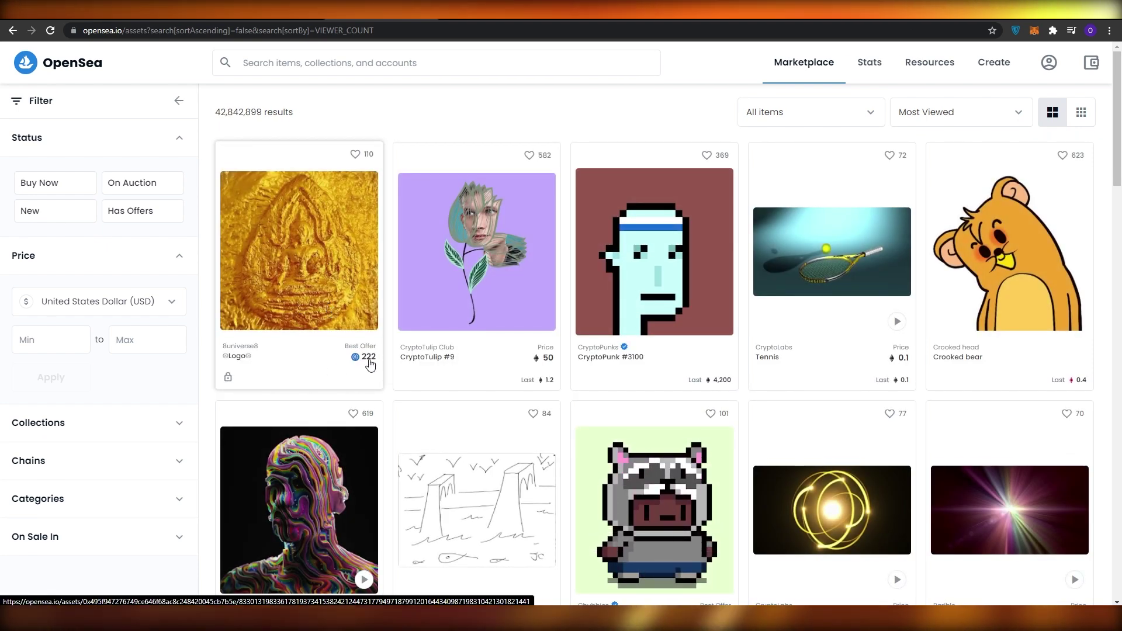
- Go back to the Most Viewed listings and examine the items' prices, last sales and verified collection badges
key(alt+Left)
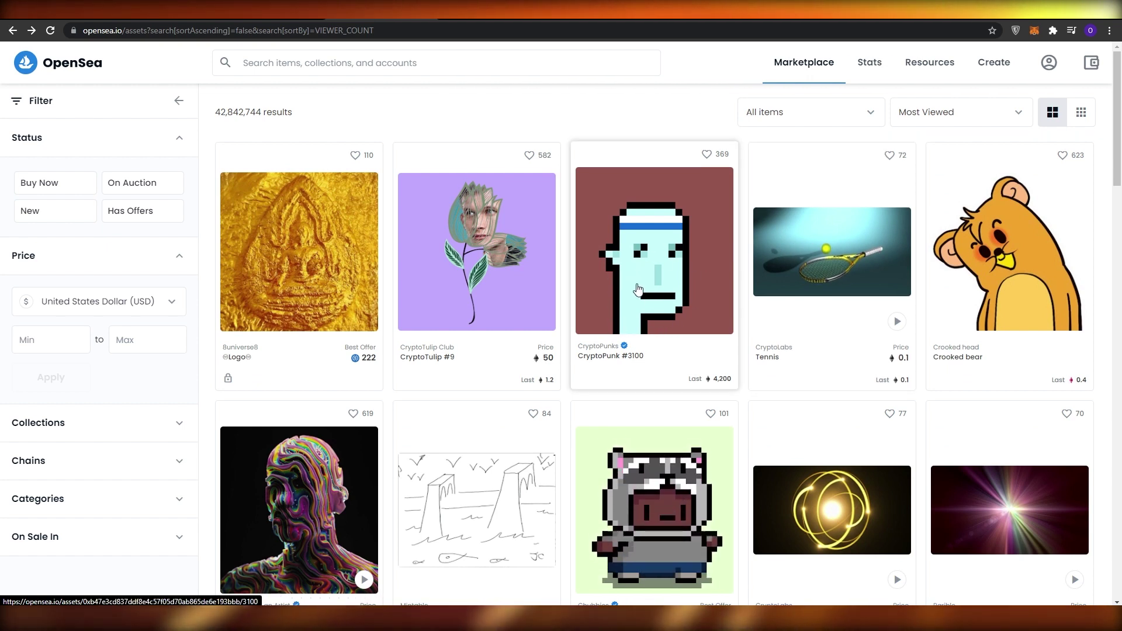
scroll(409, 386, down, 2)
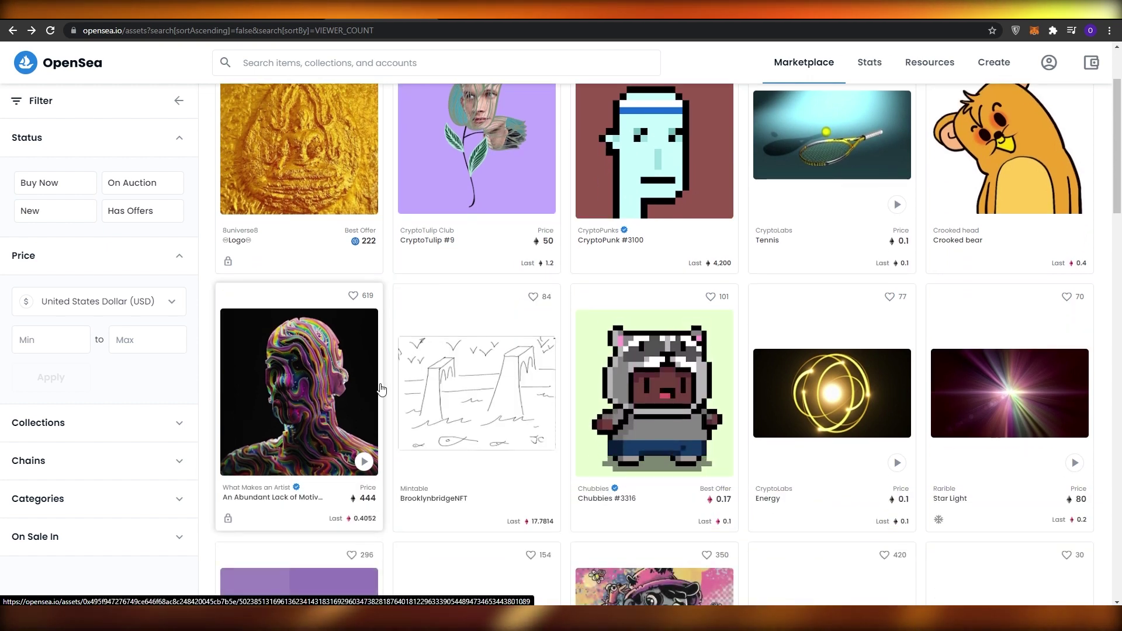
scroll(383, 388, down, 3)
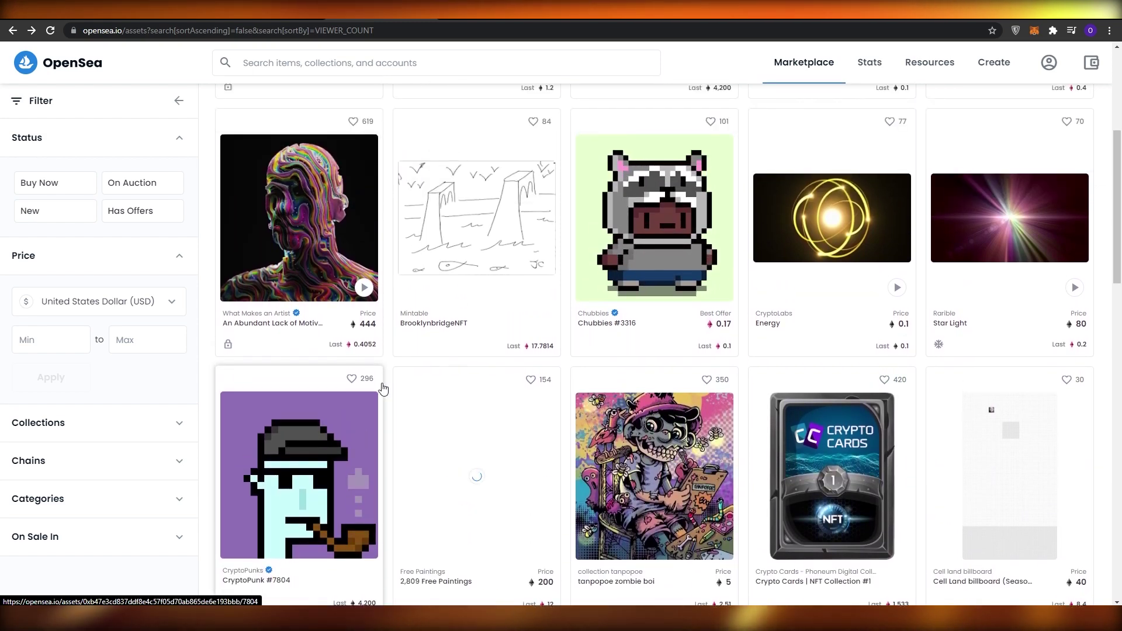
scroll(383, 395, up, 2)
scroll(381, 393, down, 5)
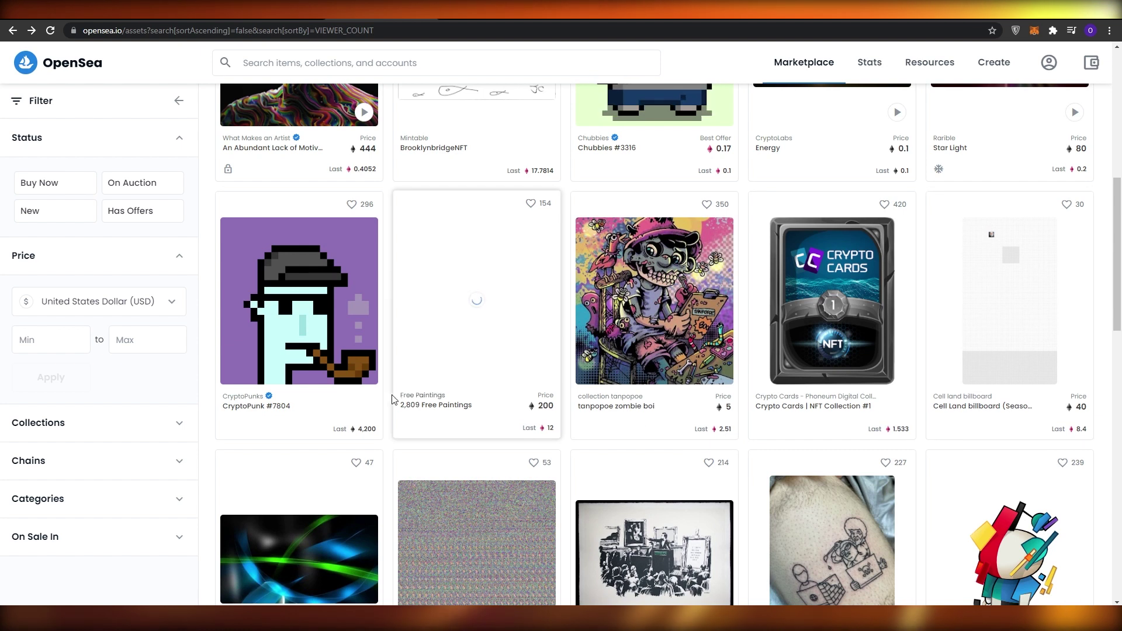
scroll(375, 412, down, 1)
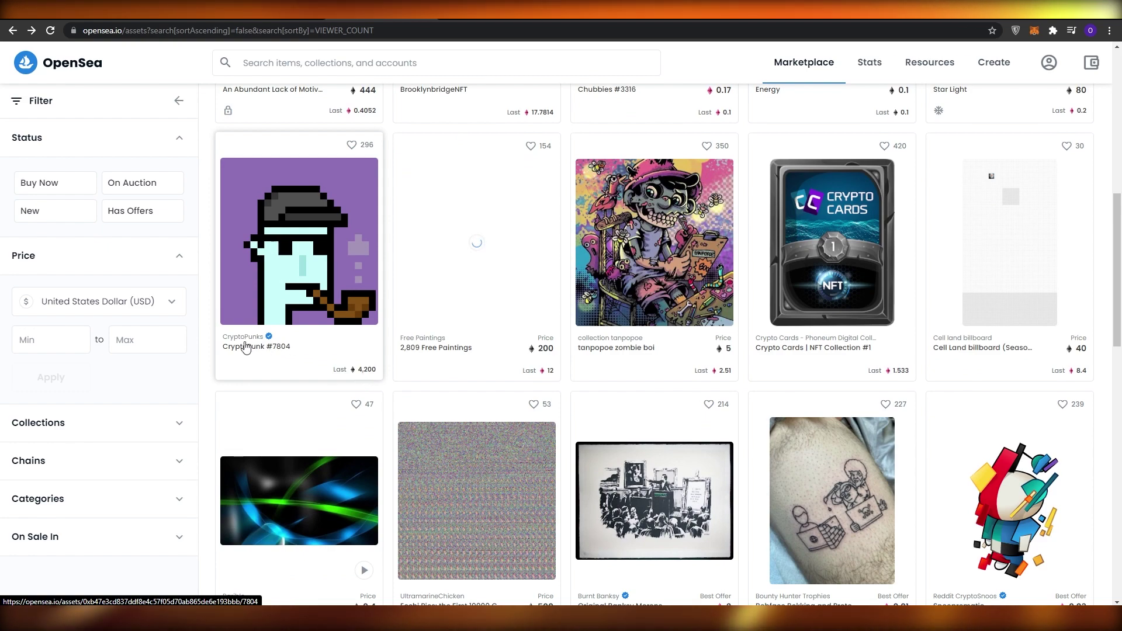
scroll(313, 370, up, 9)
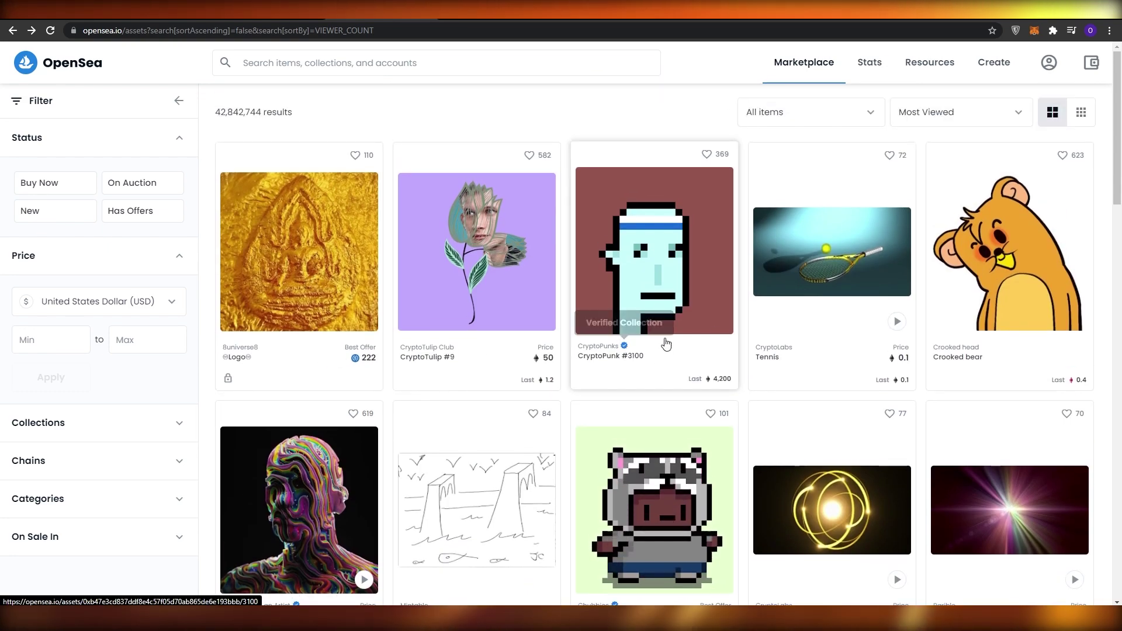
mouse_move(621, 349)
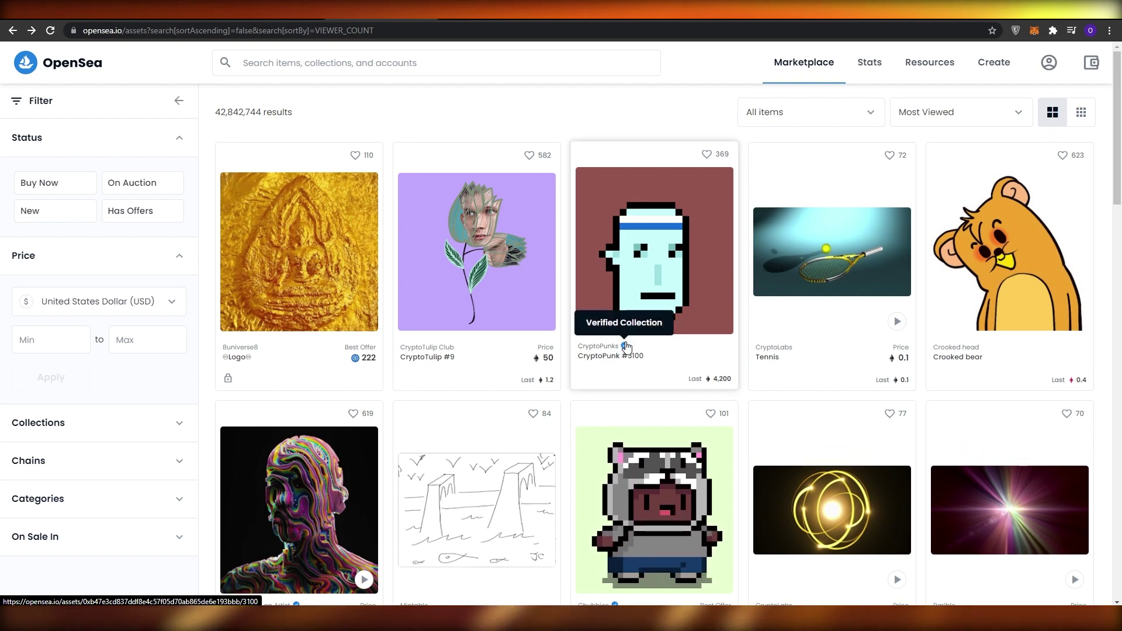
scroll(546, 465, down, 1)
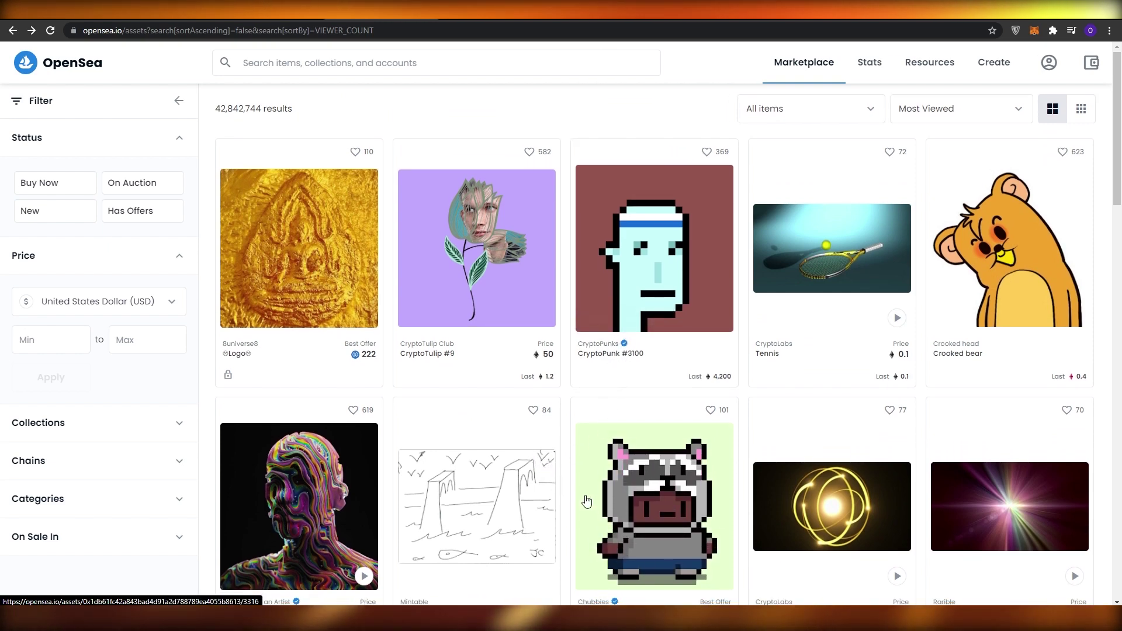
scroll(584, 501, down, 3)
scroll(582, 502, up, 3)
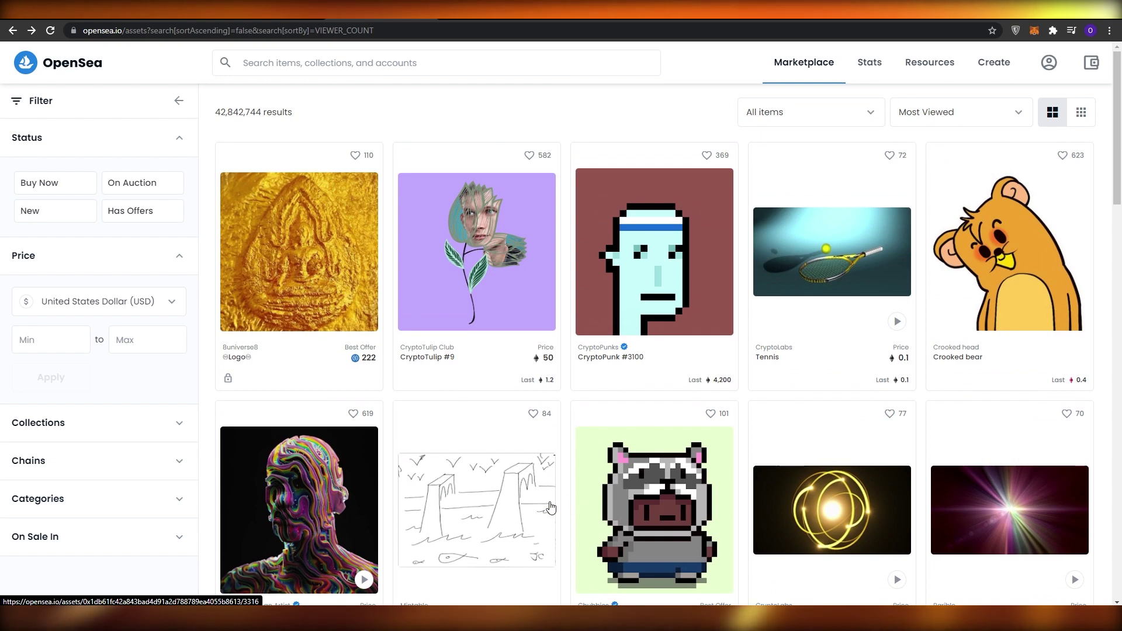
- Start creating an item, connecting MetaMask Account 1 to OpenSea and signing the sign-in request
click(993, 69)
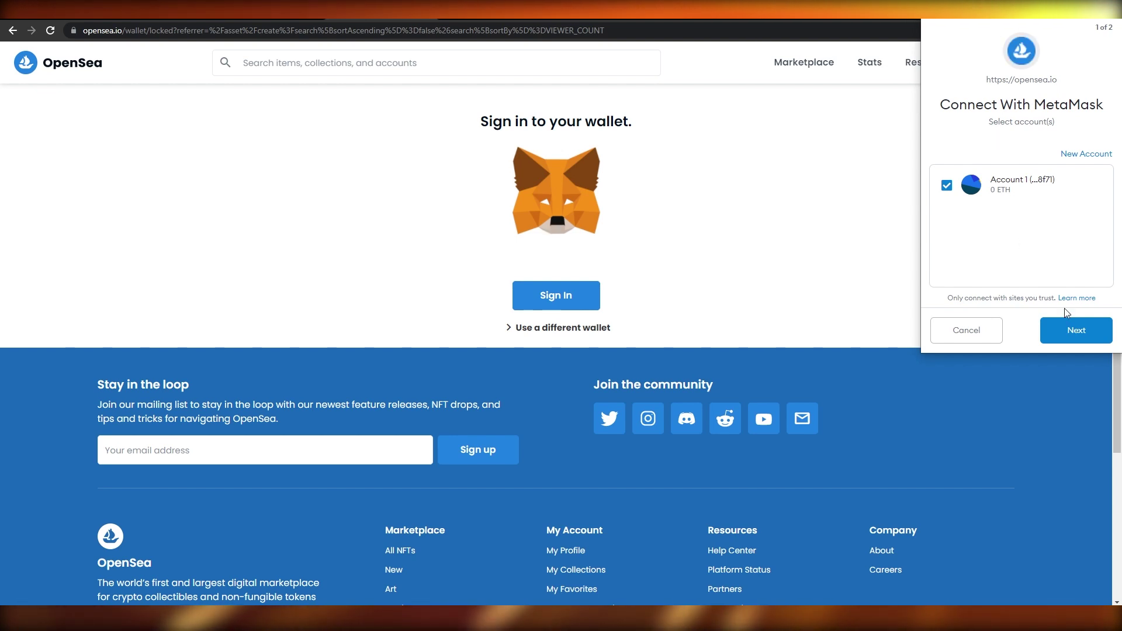
click(1077, 329)
click(1076, 330)
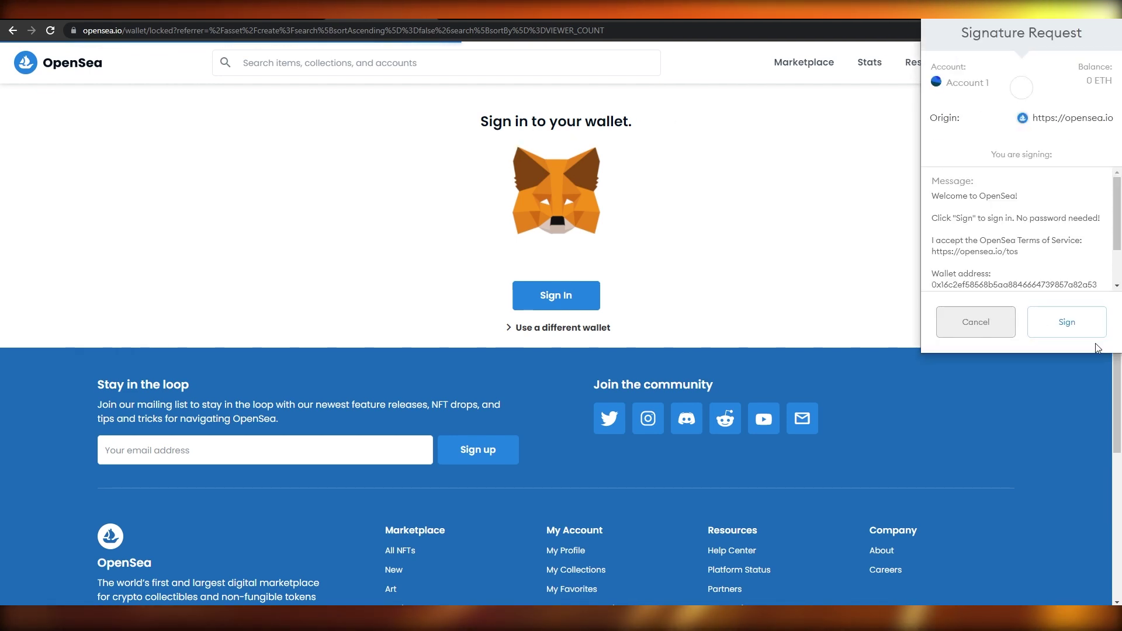
click(1081, 327)
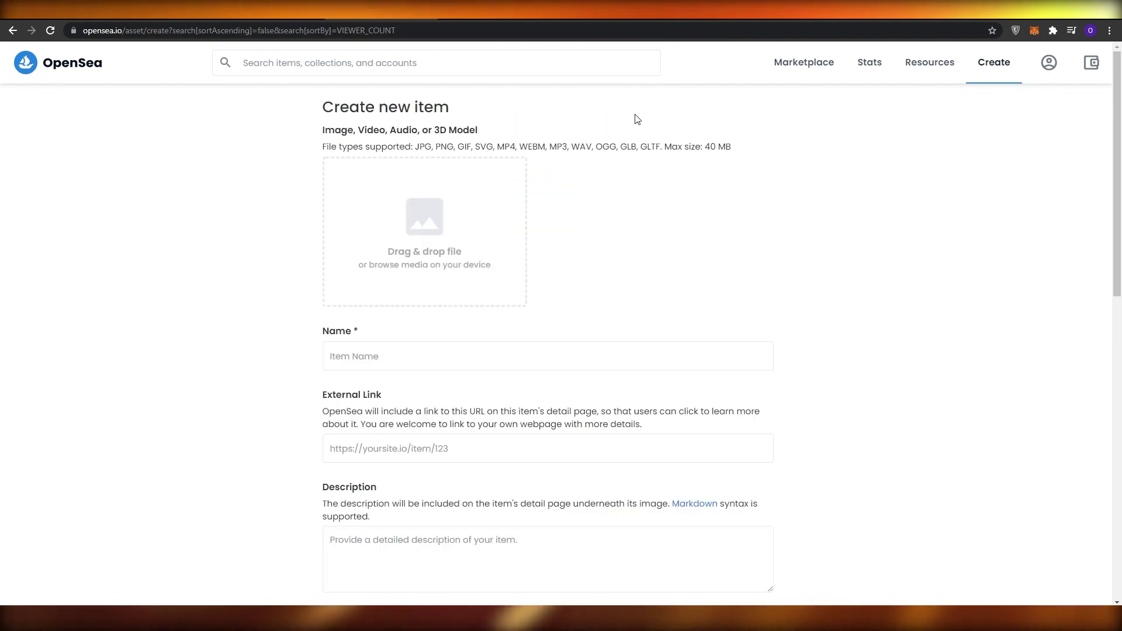
- Upload the image file 12 from the Test folder as the new item's media
scroll(323, 221, down, 2)
scroll(308, 226, up, 2)
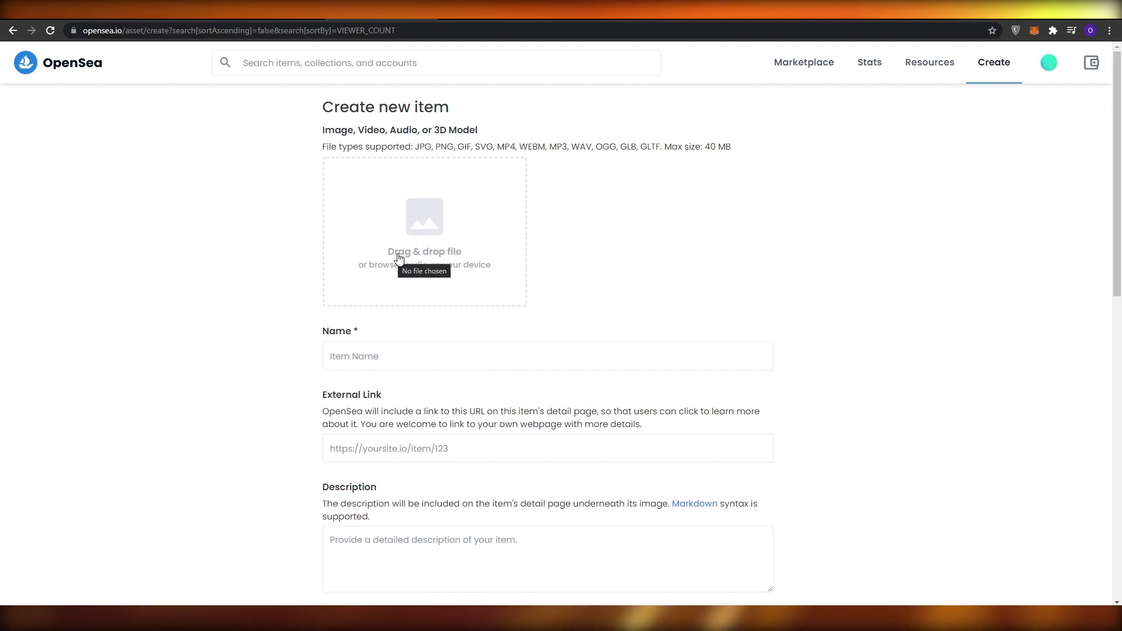
click(437, 251)
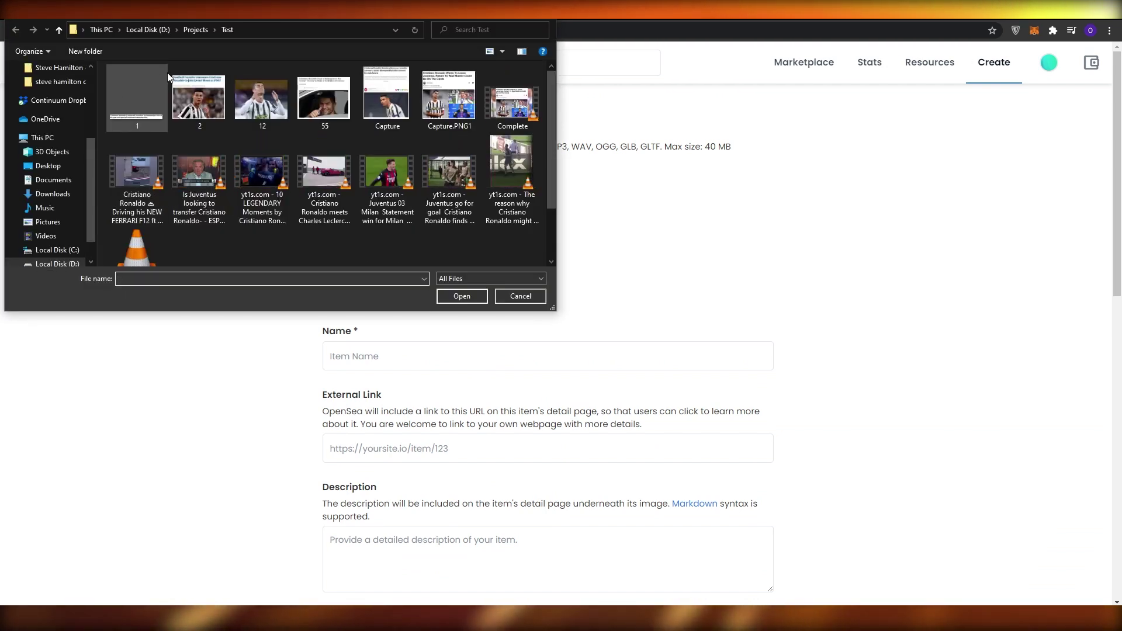
click(262, 97)
click(462, 296)
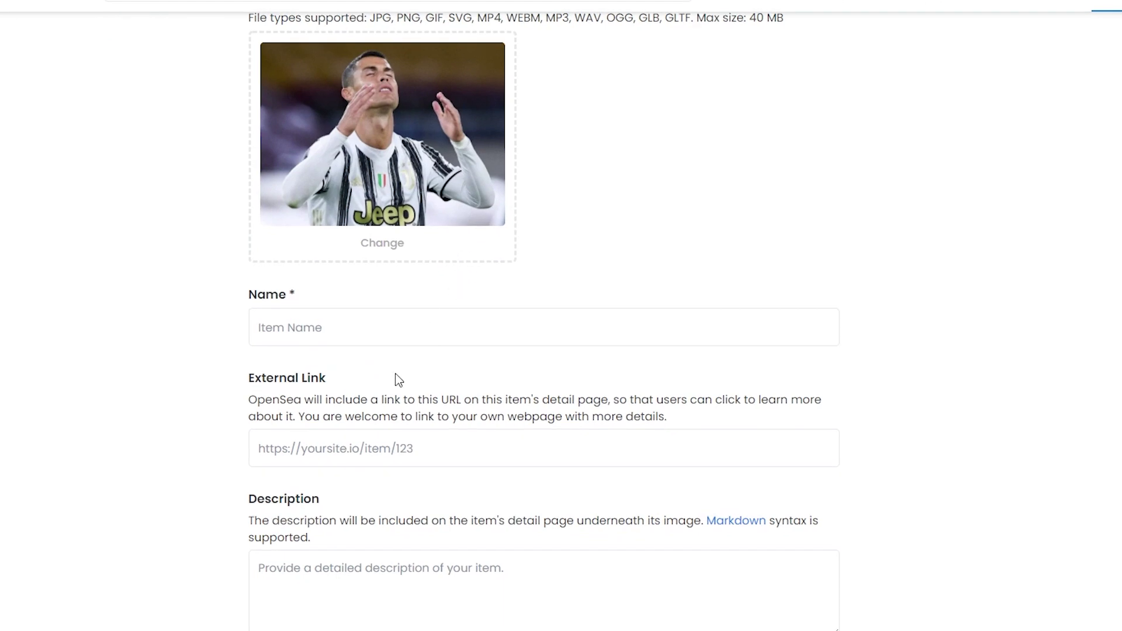
scroll(393, 374, up, 1)
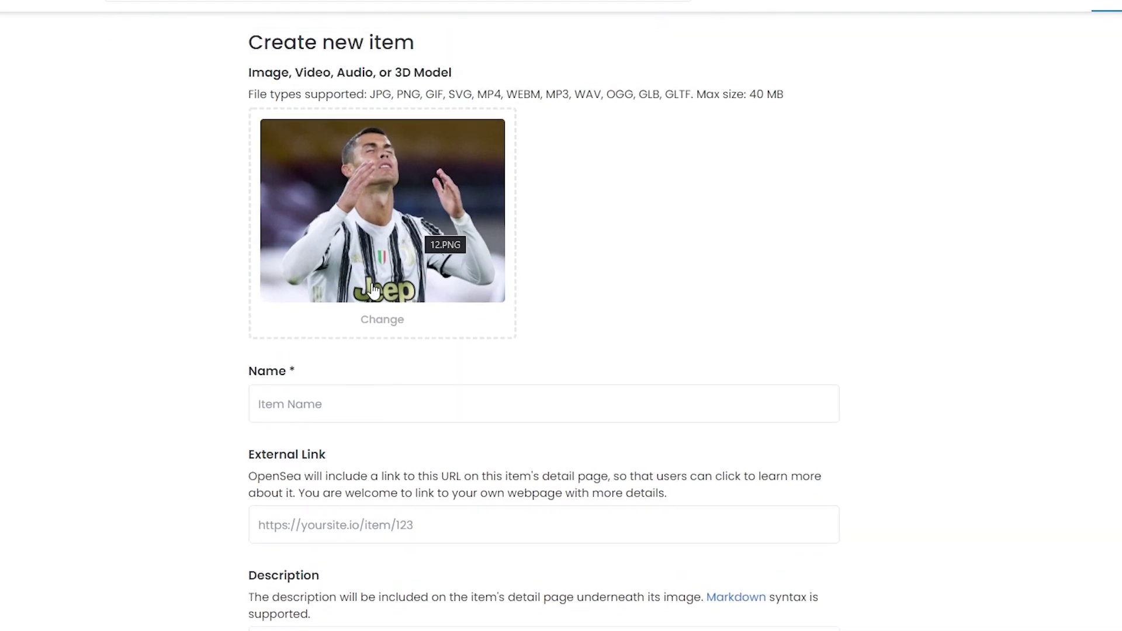
- Review the new item form's fields, from name, link, description and collection to traits, supply, blockchain and metadata freezing
scroll(374, 291, down, 2)
scroll(389, 288, up, 2)
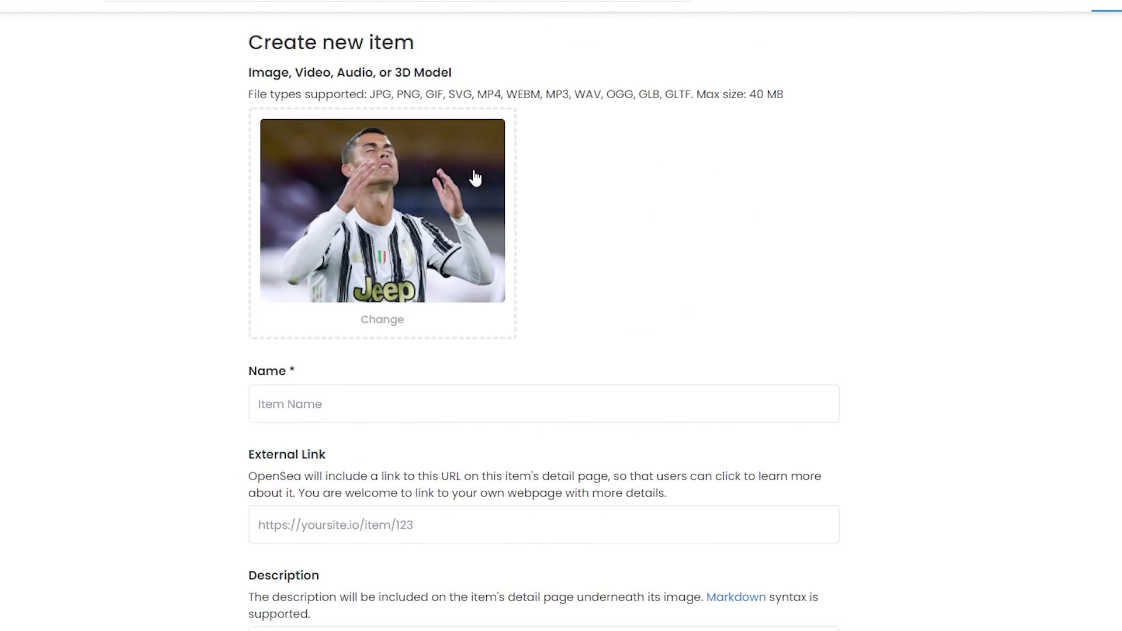
scroll(295, 420, down, 4)
scroll(319, 212, down, 1)
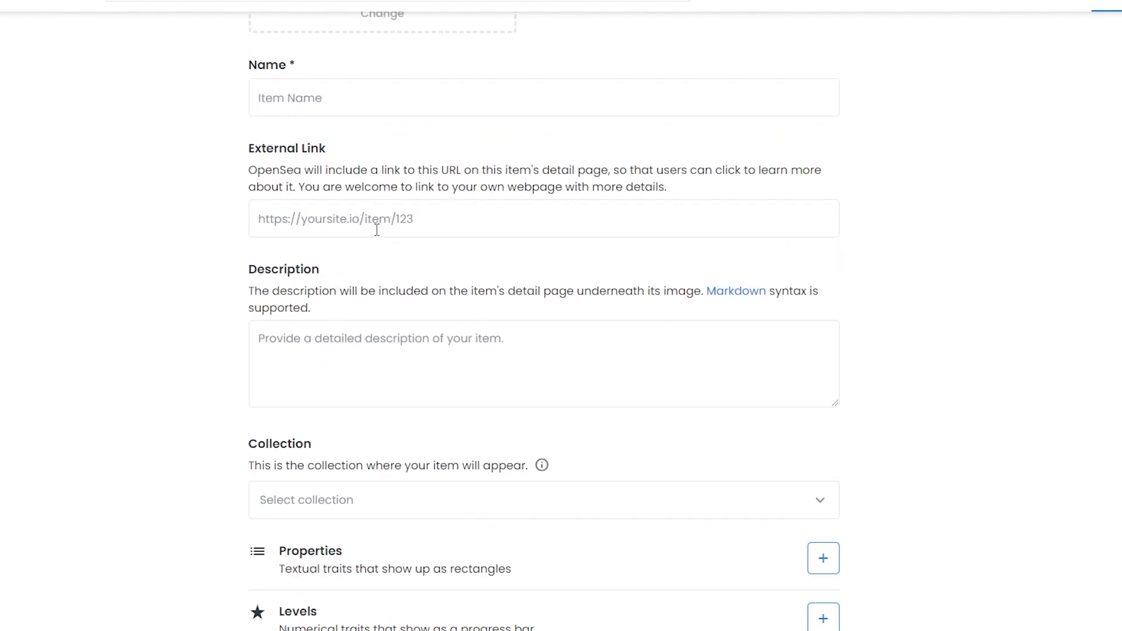
scroll(462, 213, up, 4)
scroll(438, 333, down, 4)
scroll(351, 192, up, 4)
scroll(380, 310, down, 2)
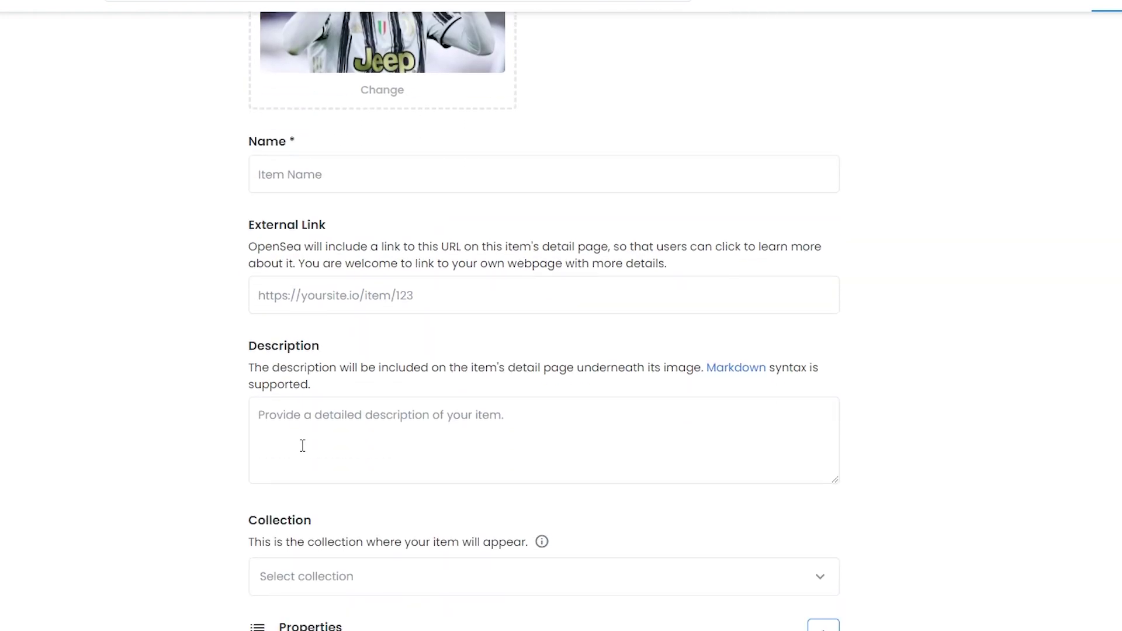
scroll(325, 366, down, 2)
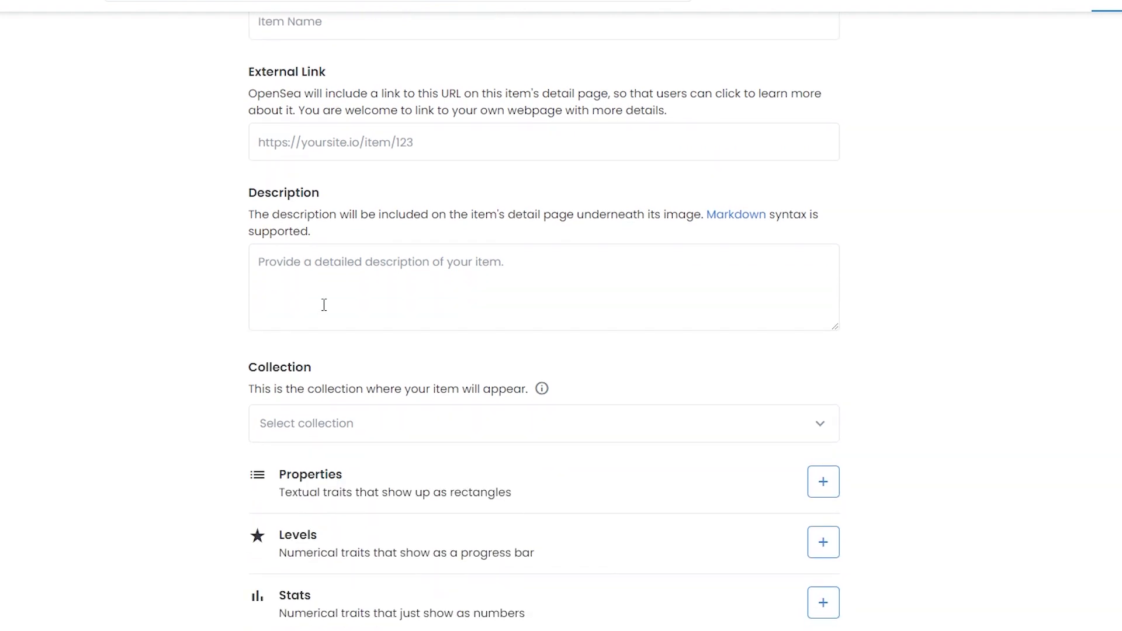
scroll(323, 305, down, 1)
scroll(328, 321, down, 4)
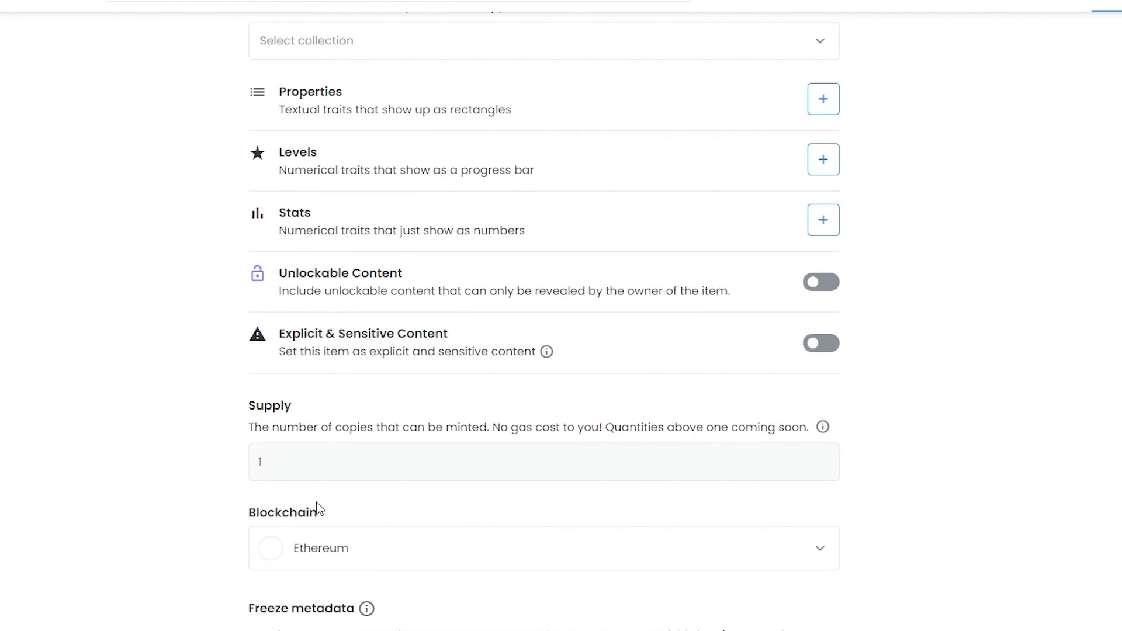
scroll(318, 509, down, 2)
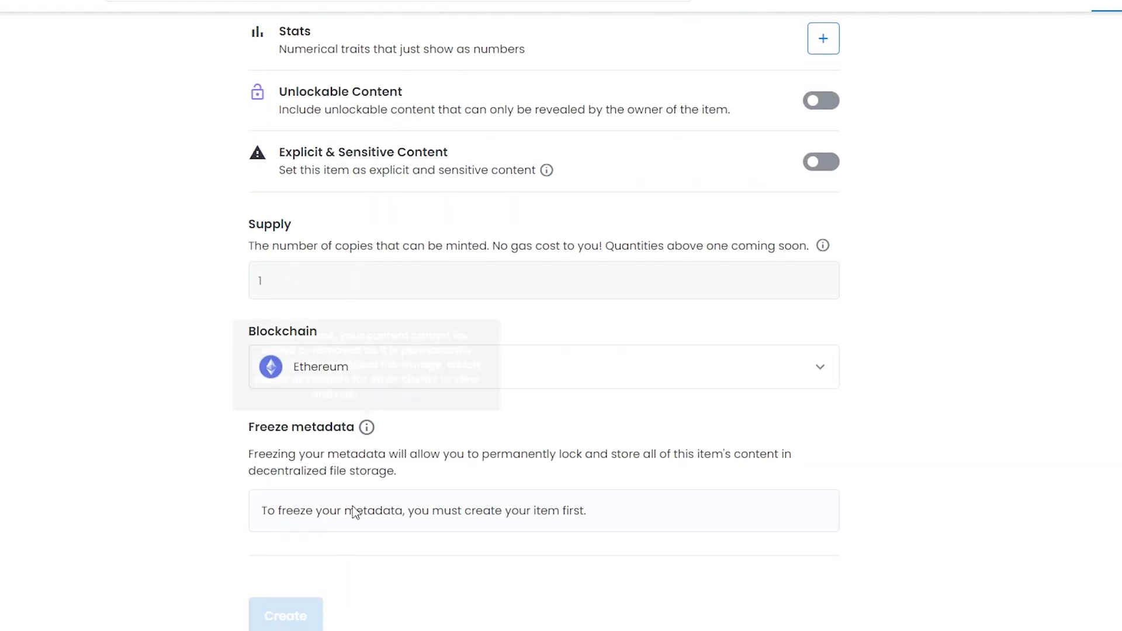
scroll(421, 591, up, 5)
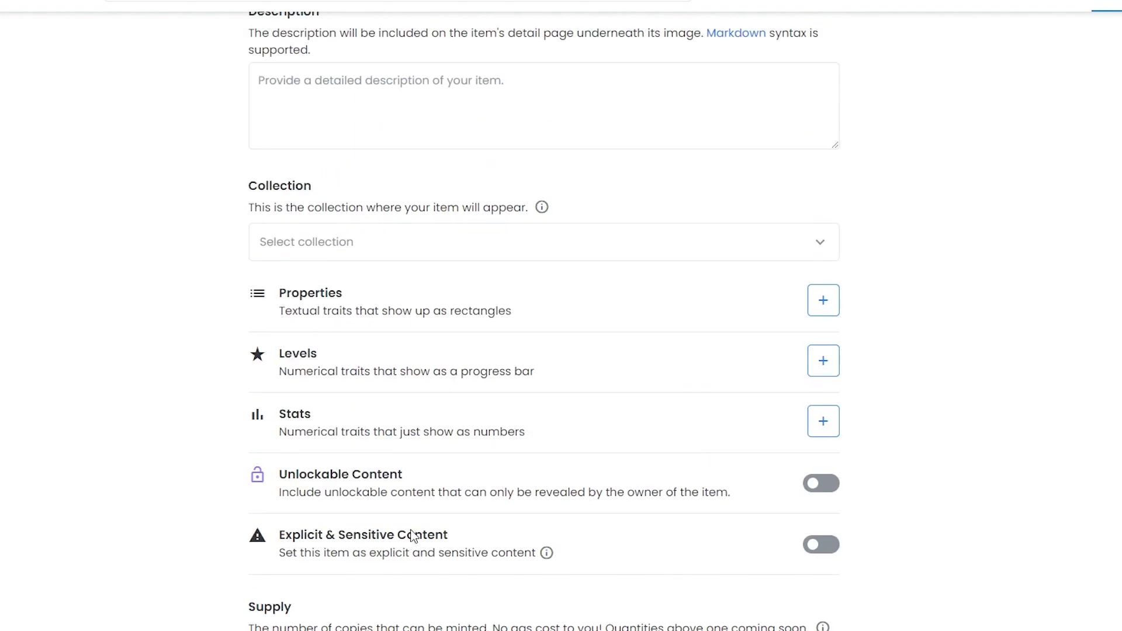
scroll(421, 587, up, 4)
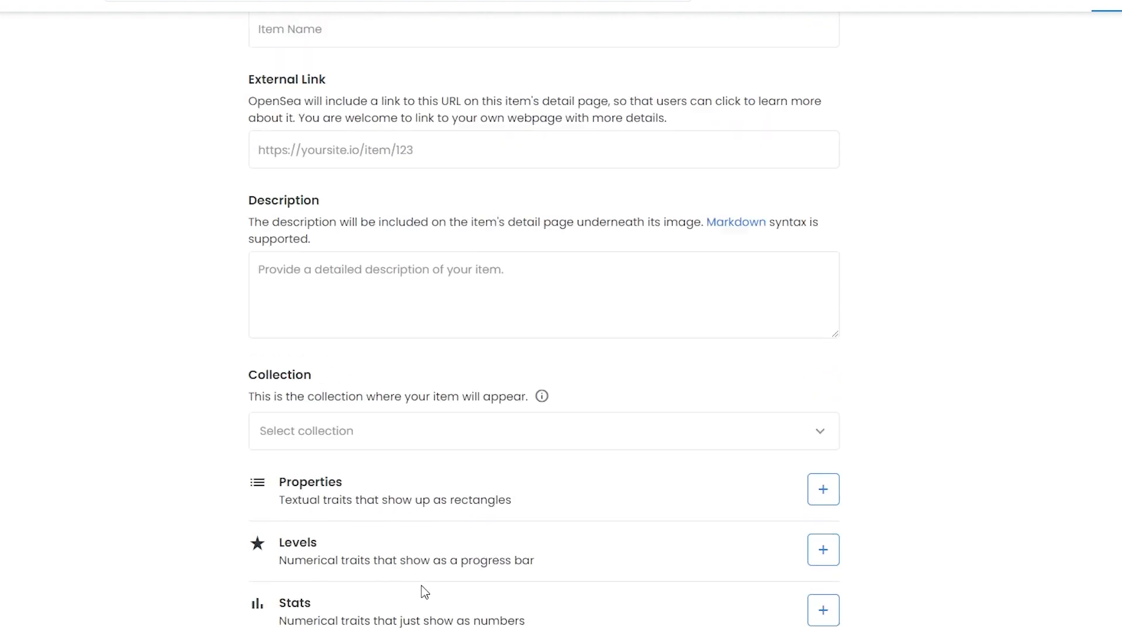
scroll(395, 538, down, 1)
- Name the item Ronalo and move on to its external link
scroll(394, 538, up, 5)
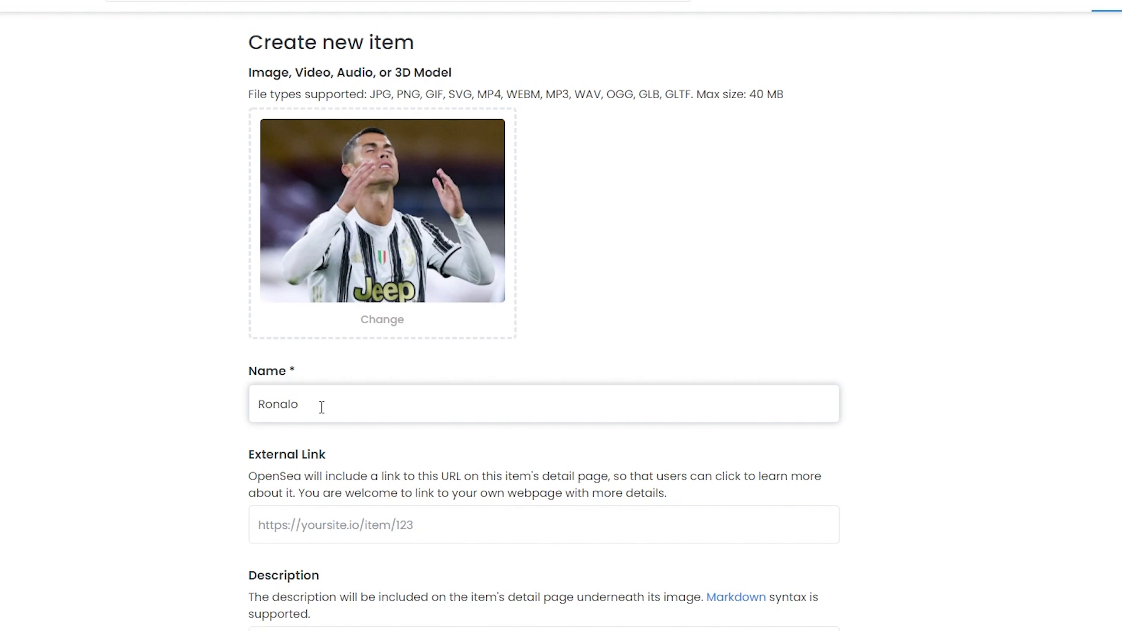
click(354, 526)
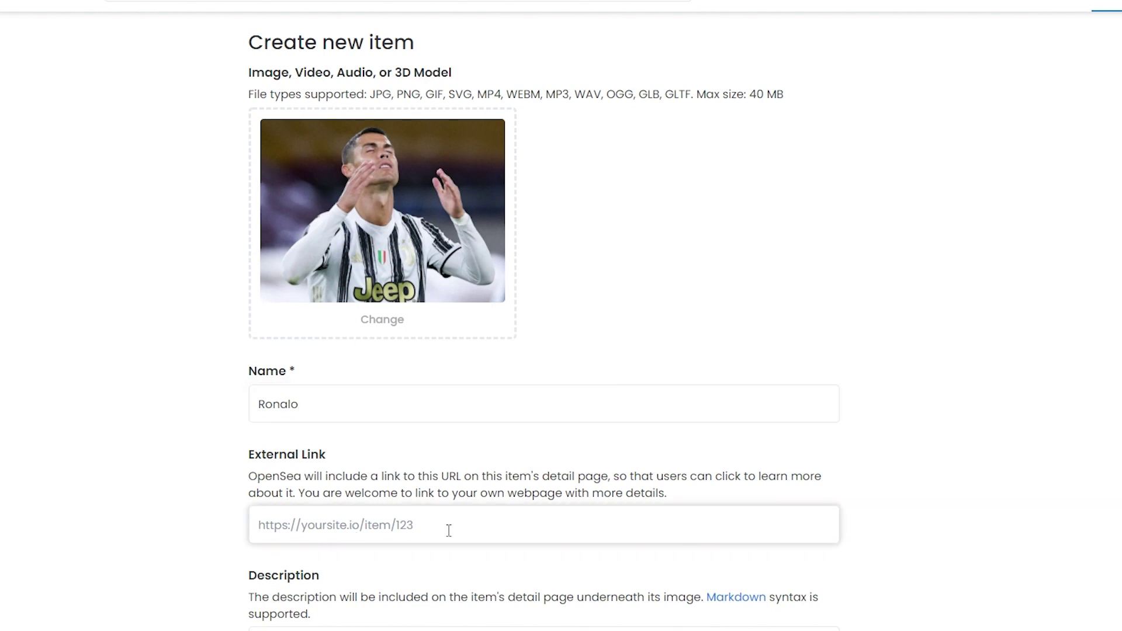
scroll(333, 534, down, 1)
scroll(337, 527, up, 1)
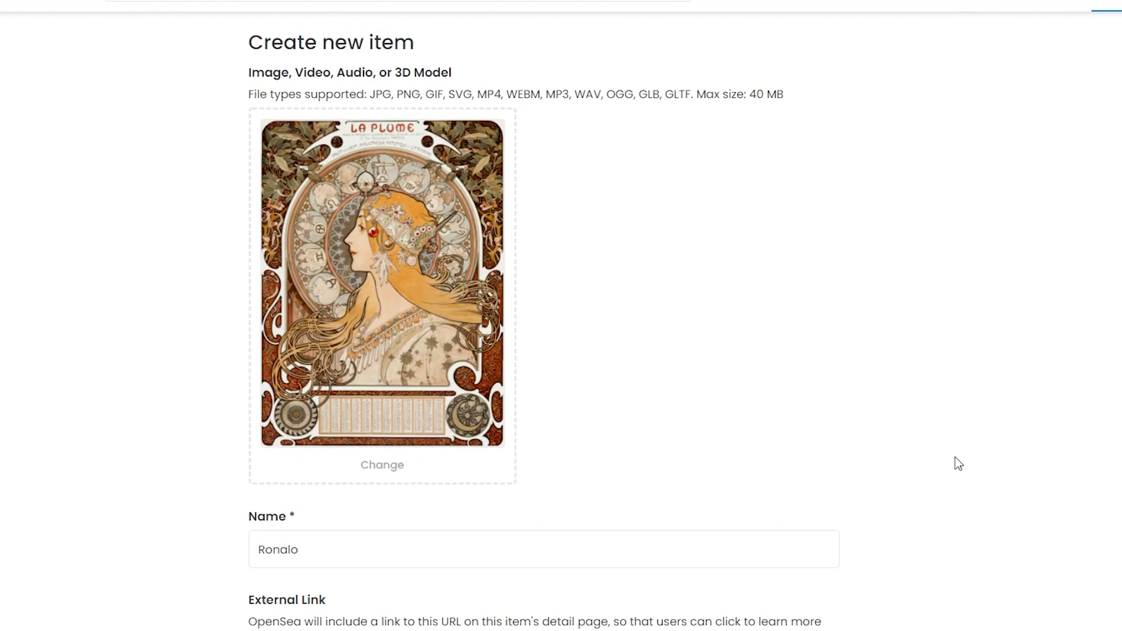
- Replace the item's name with Alphonse to suit the La Plume artwork
scroll(954, 461, down, 2)
scroll(426, 192, up, 2)
scroll(375, 268, down, 4)
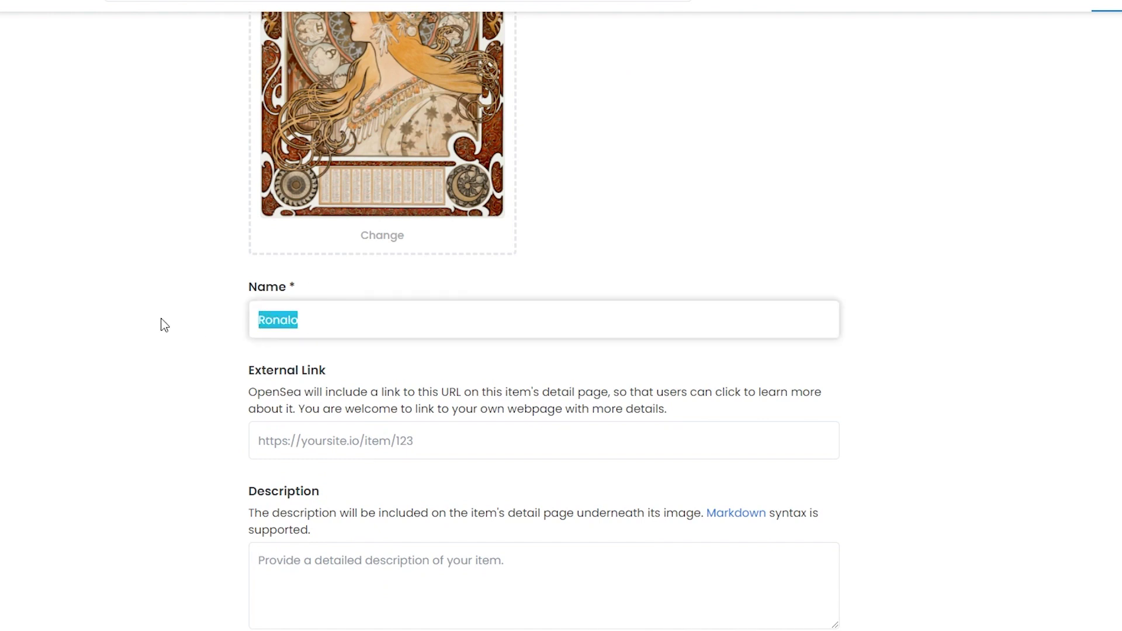
scroll(220, 324, up, 4)
scroll(222, 325, down, 1)
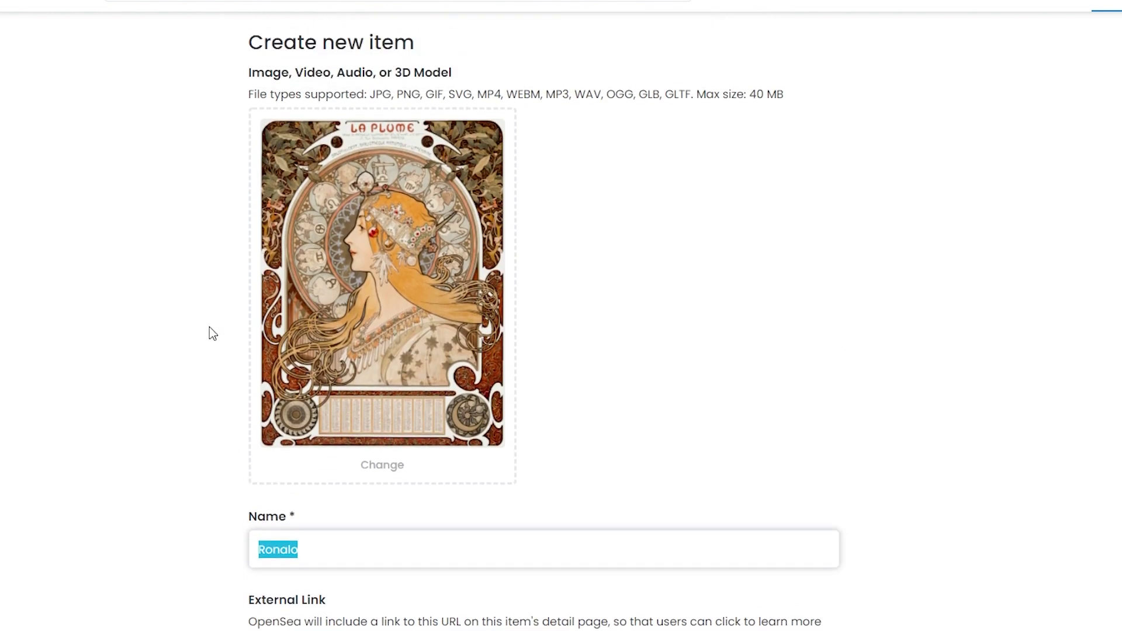
text(Alp)
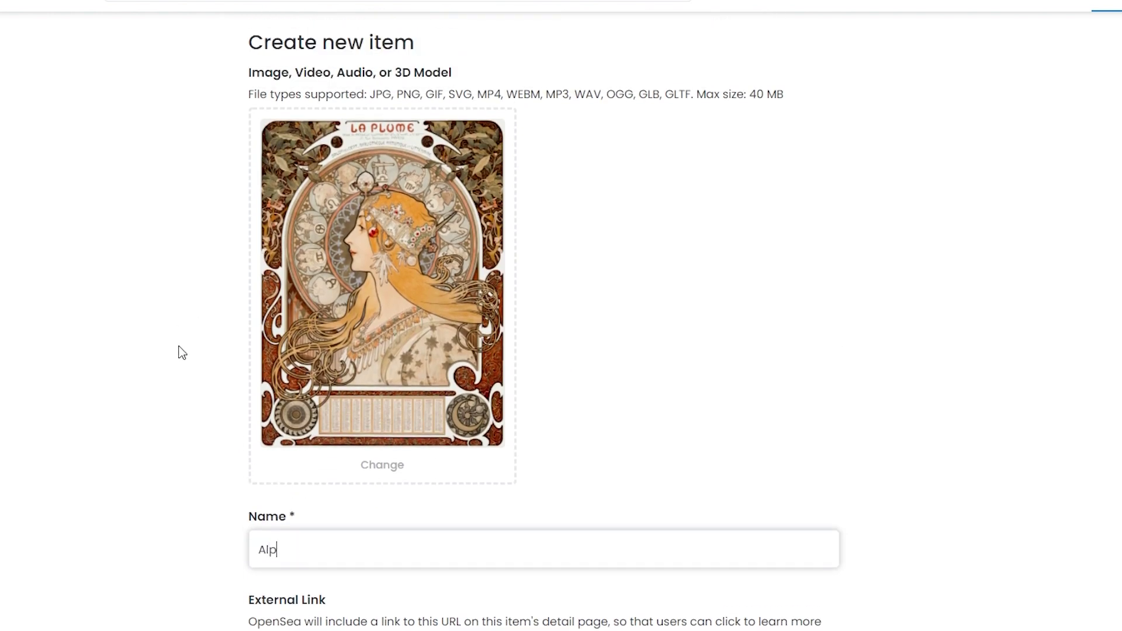
text(honse)
scroll(187, 345, down, 1)
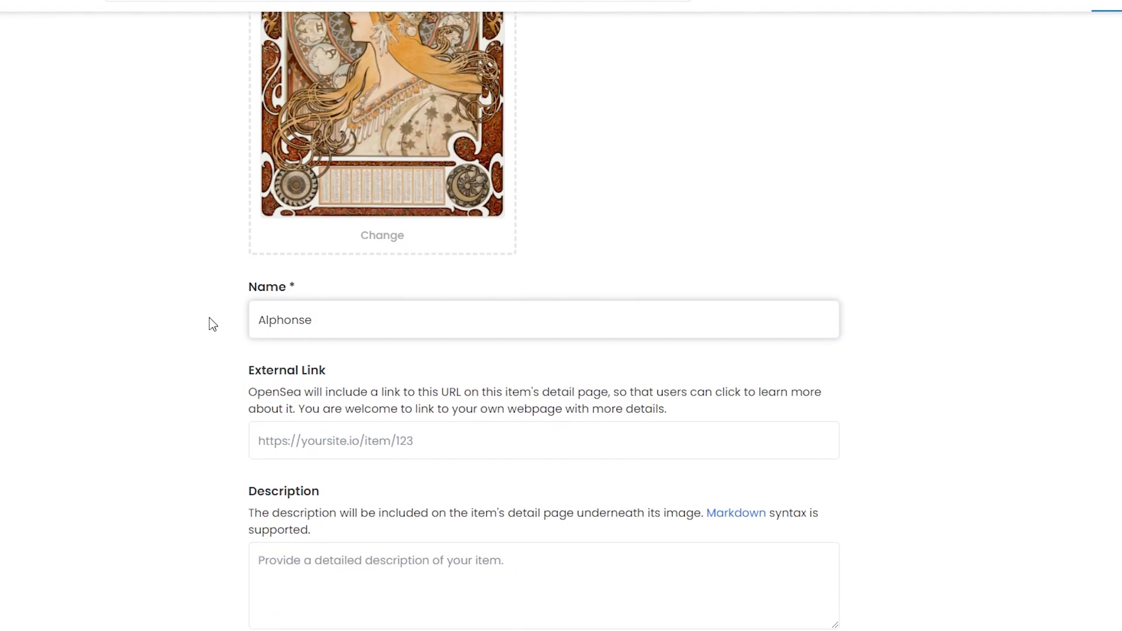
click(209, 317)
scroll(526, 327, down, 2)
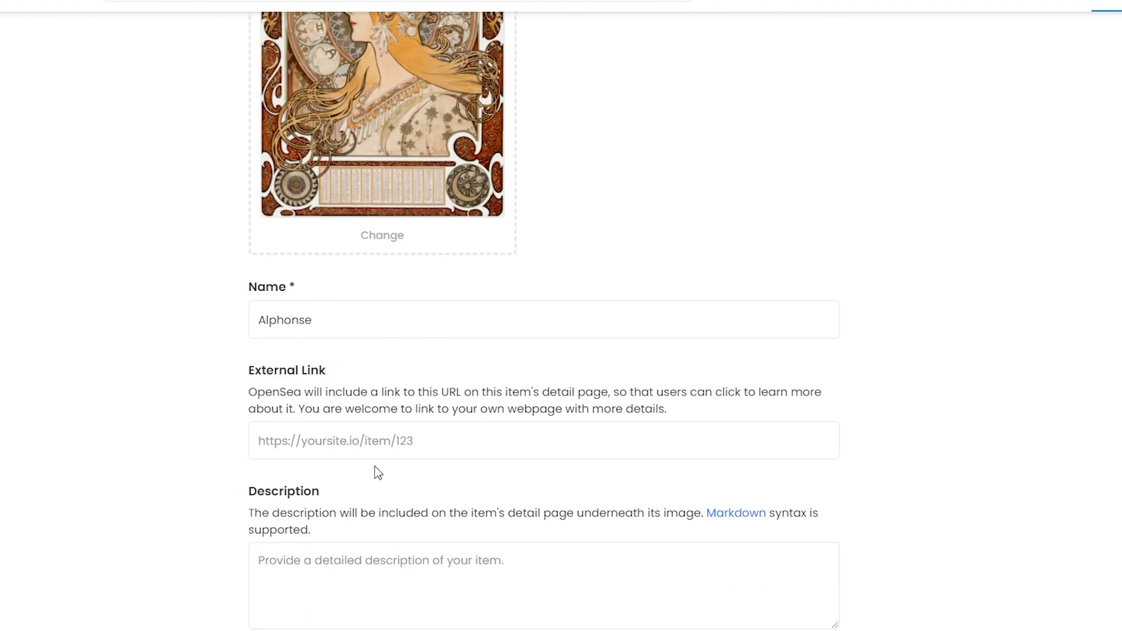
click(375, 441)
right_click(374, 443)
click(408, 562)
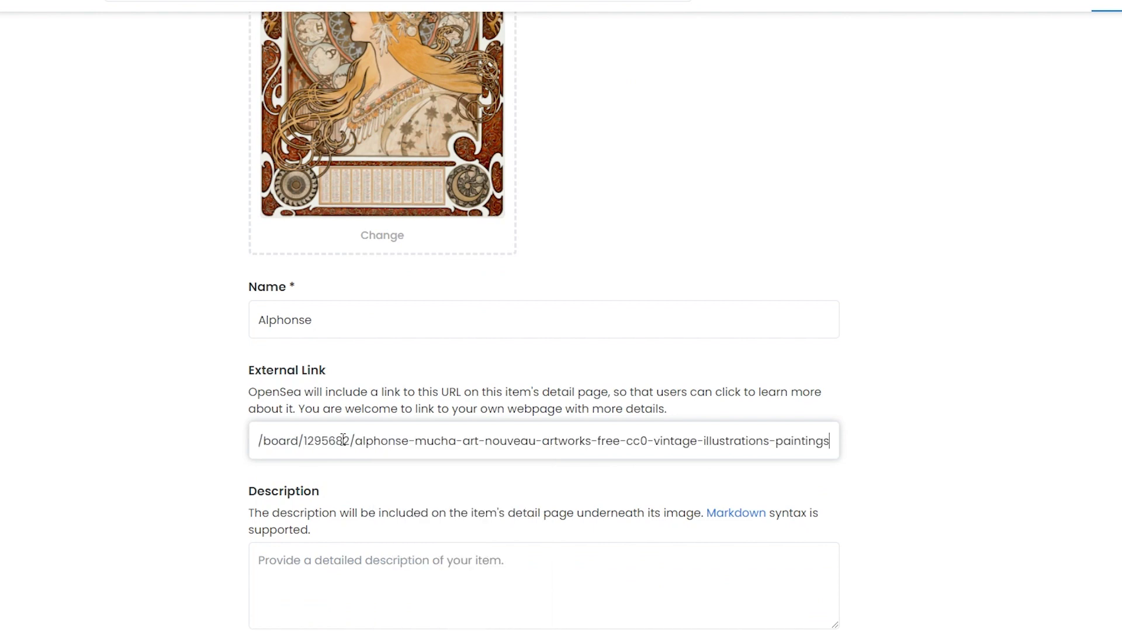
drag(267, 439, 183, 448)
click(196, 451)
- Switch to the rawpixel page and copy the Alphonse Mucha introduction, from "Alfons Maria Mucha" up to "which formed as haloes"
scroll(195, 450, down, 5)
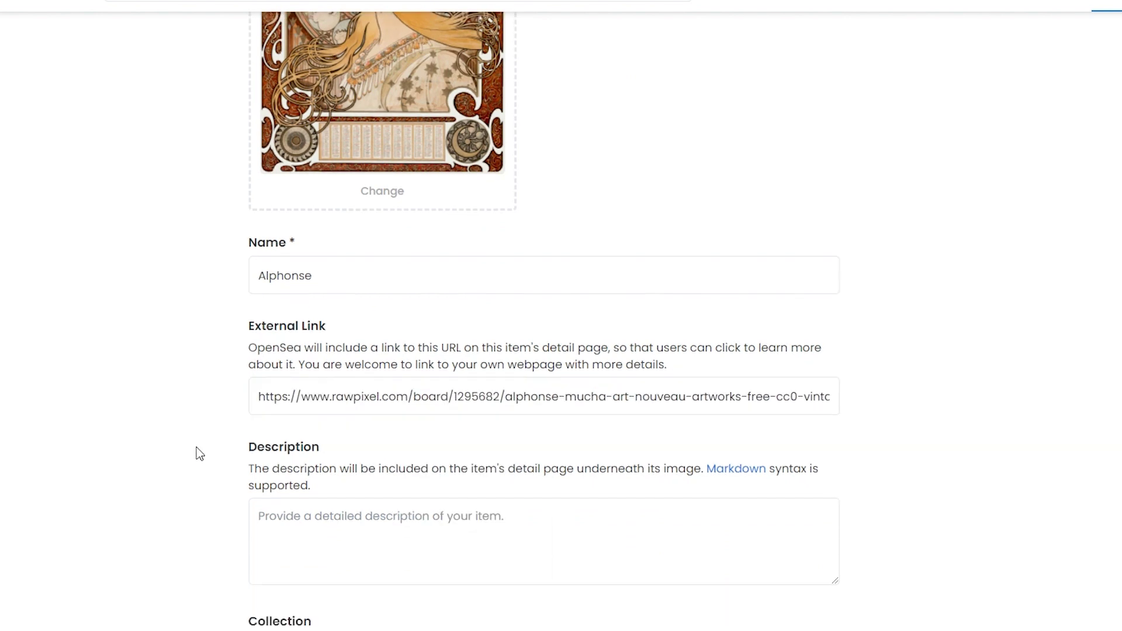
click(311, 264)
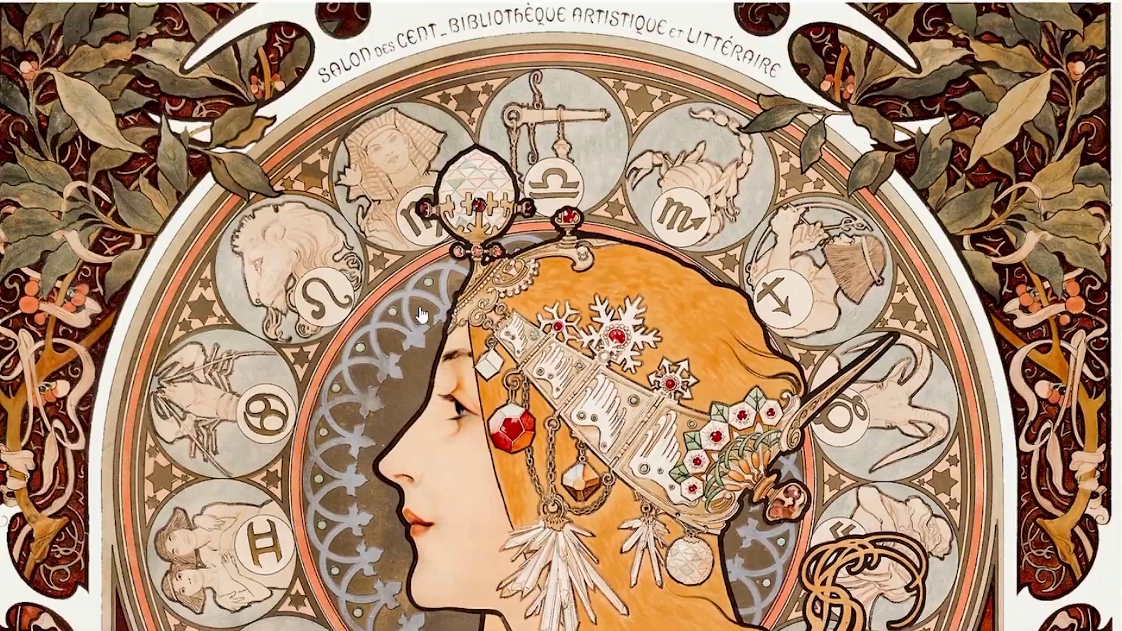
scroll(421, 316, up, 8)
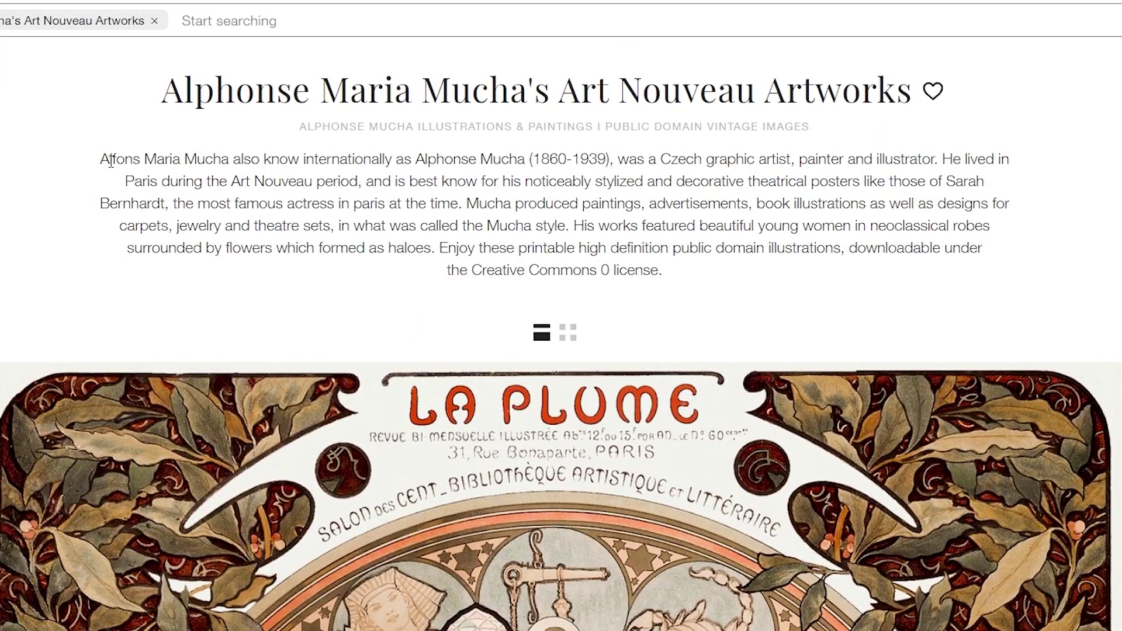
drag(111, 161, 432, 251)
right_click(420, 183)
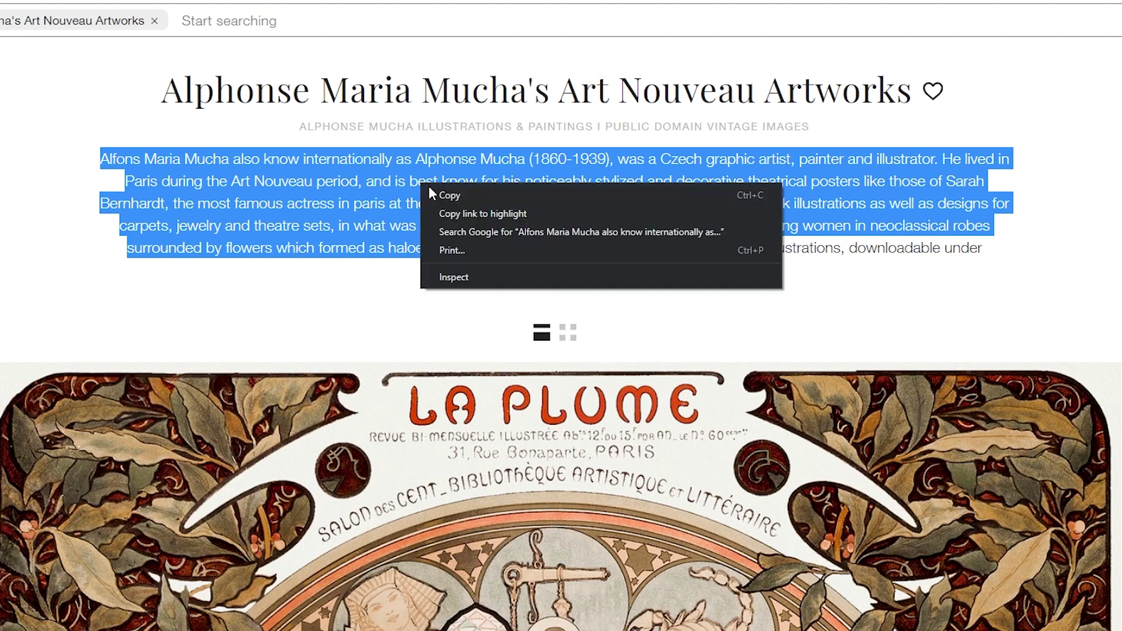
click(451, 189)
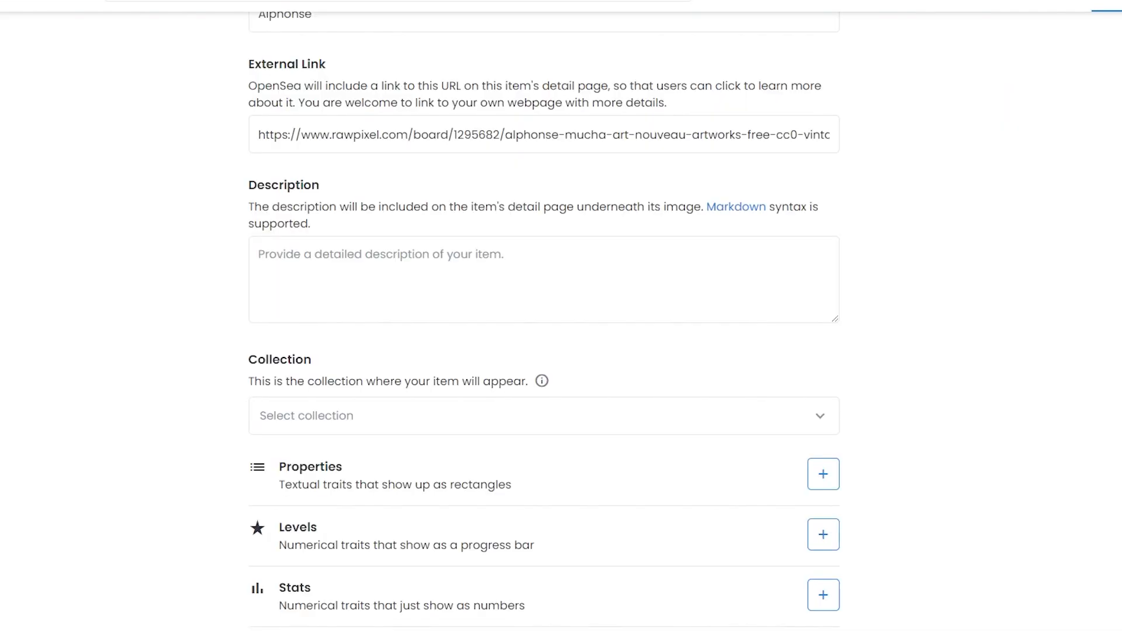
- Return to the OpenSea item form, paste the copied Mucha introduction as the description, and check it from its beginning
click(390, 314)
right_click(363, 271)
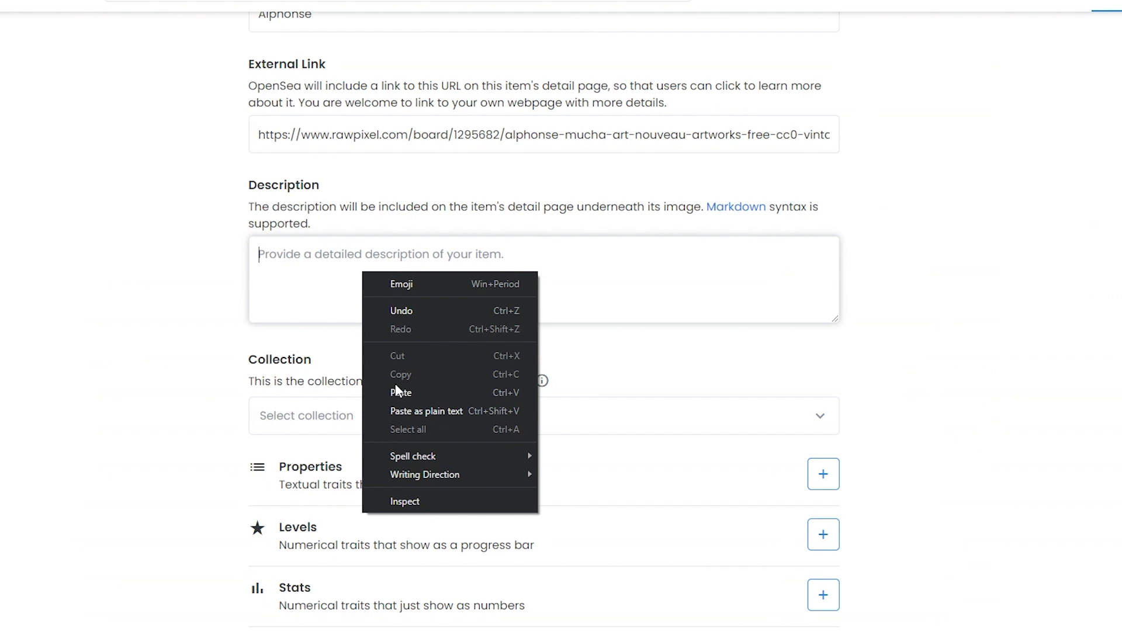
click(430, 392)
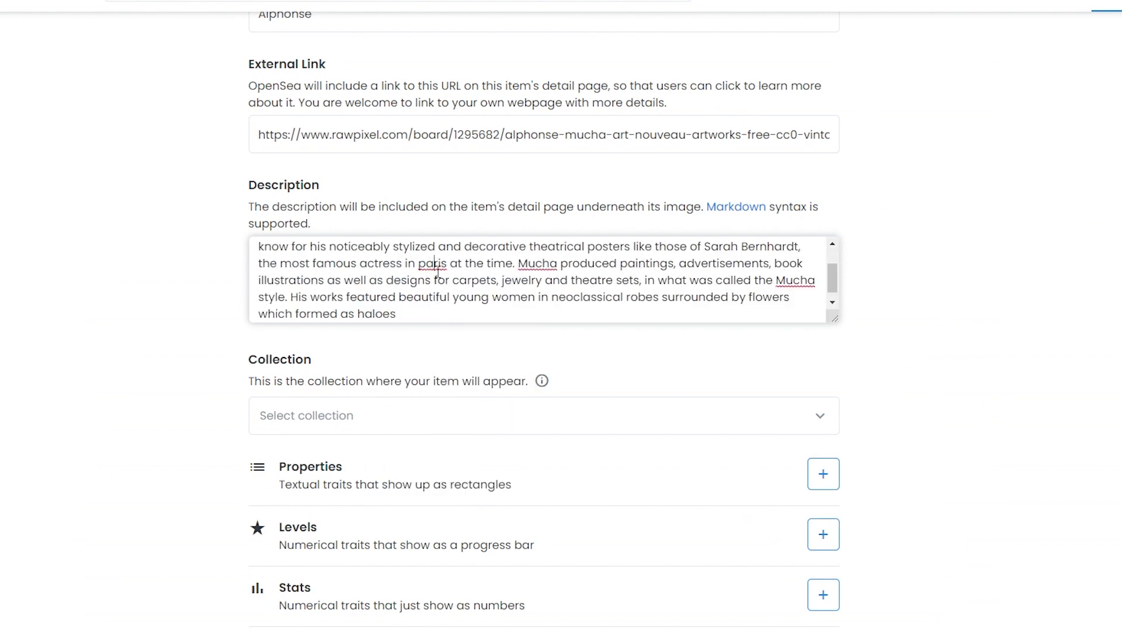
right_click(534, 266)
key(Escape)
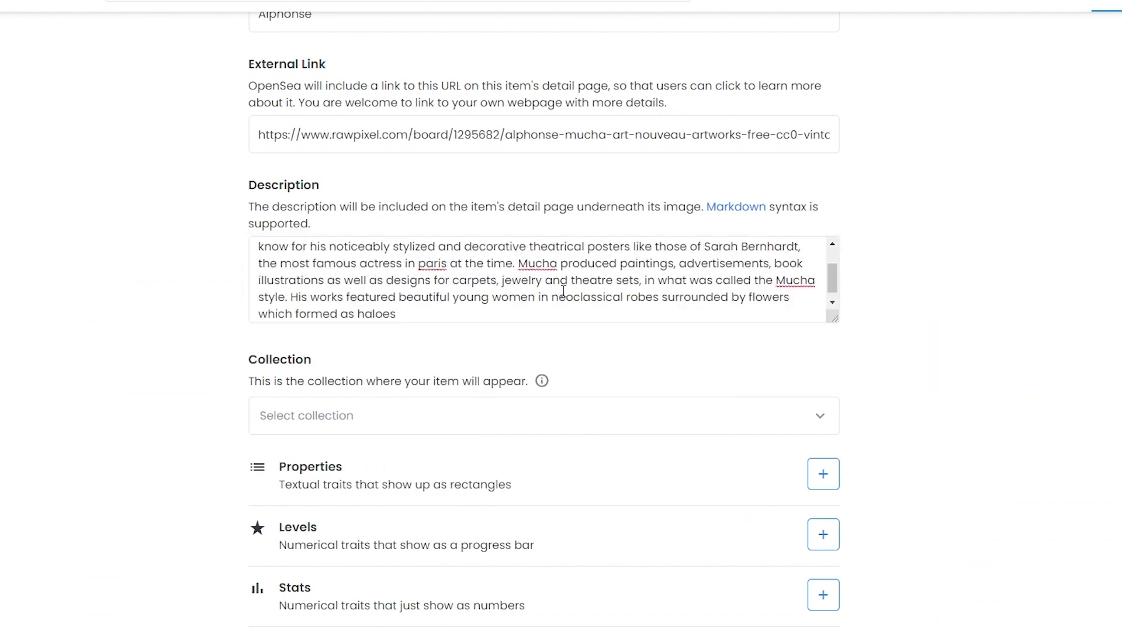
drag(832, 272, 832, 249)
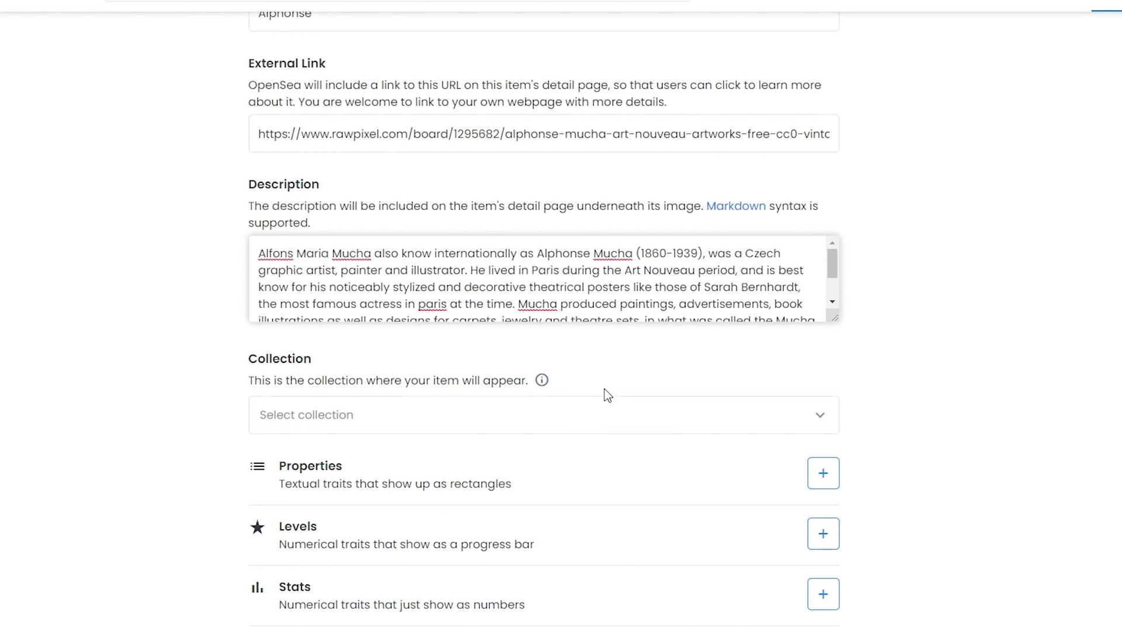
- Check which collections are available for the item, leaving the collection unselected
scroll(357, 270, down, 4)
click(353, 197)
click(176, 177)
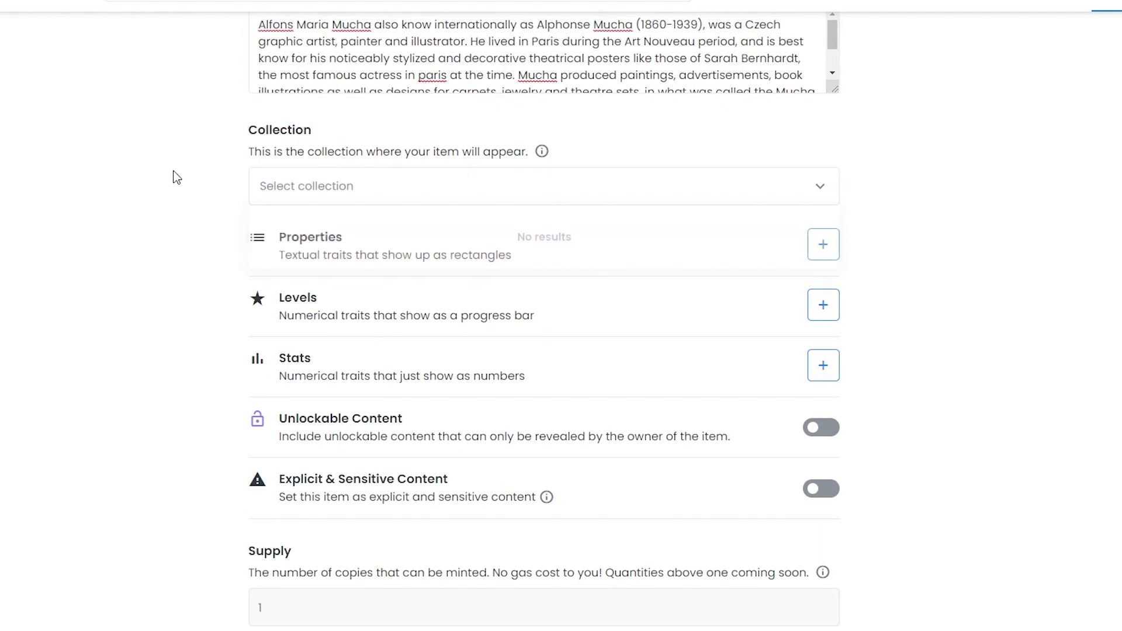
scroll(585, 362, down, 1)
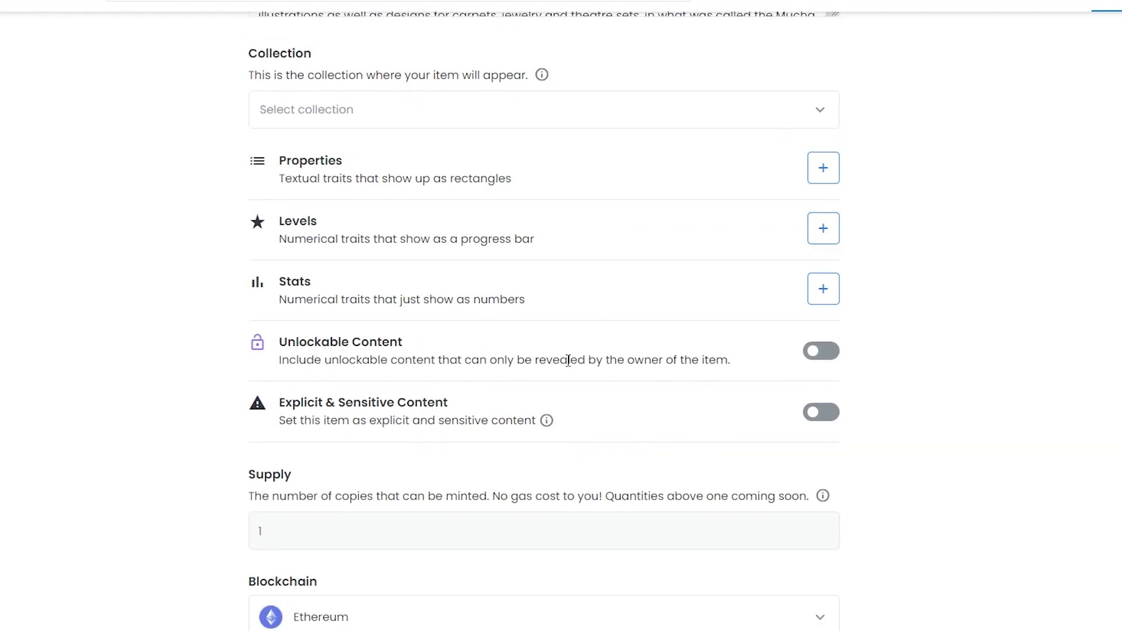
scroll(490, 447, up, 1)
scroll(437, 569, down, 1)
scroll(351, 409, up, 3)
click(274, 269)
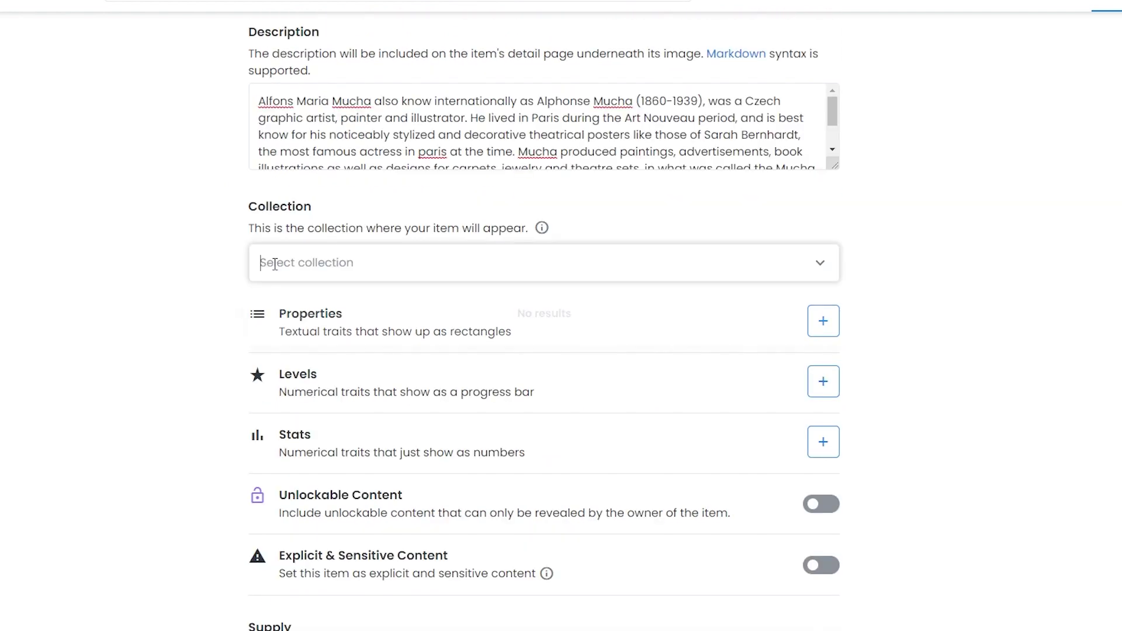
click(110, 399)
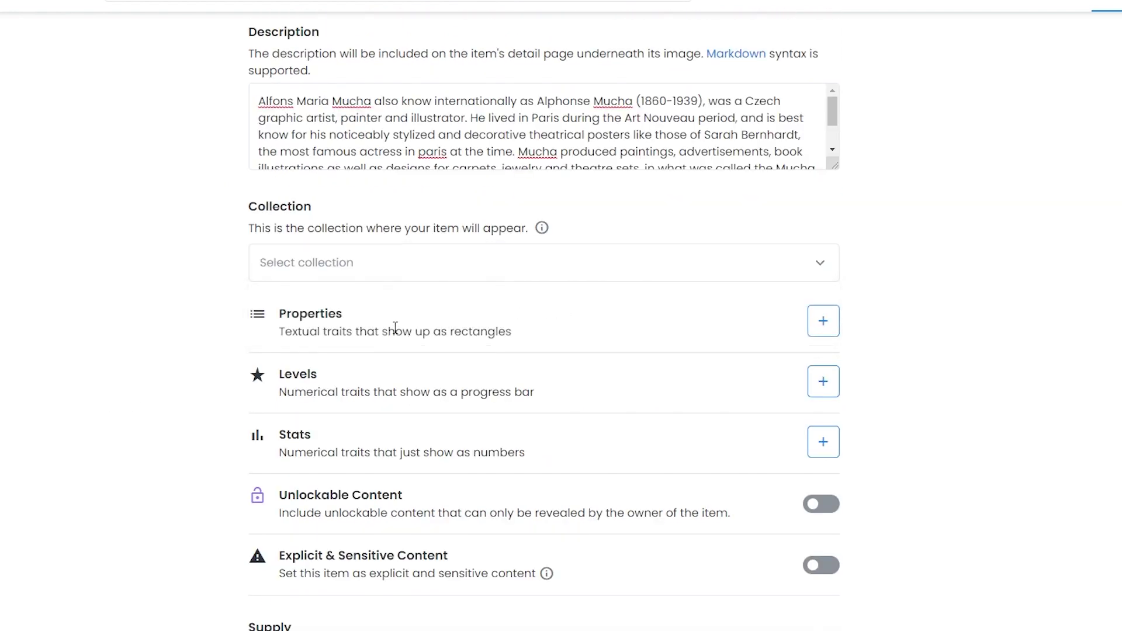
- Examine the item's options for properties, levels, stats, unlockable content, sensitive content, supply and blockchain
scroll(308, 298, down, 2)
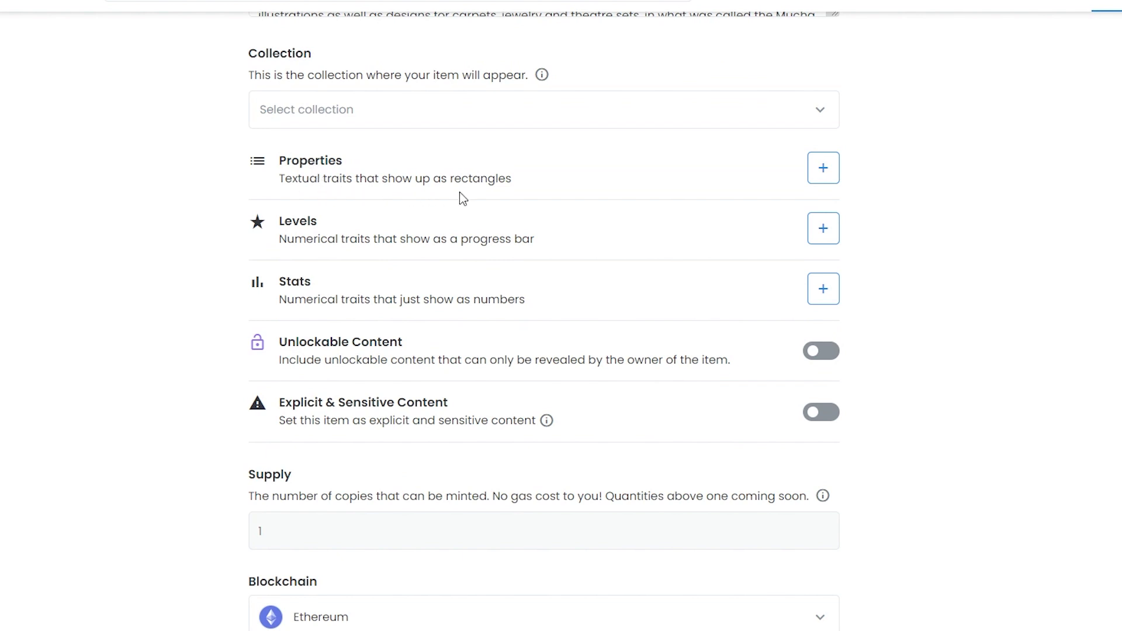
scroll(477, 193, down, 1)
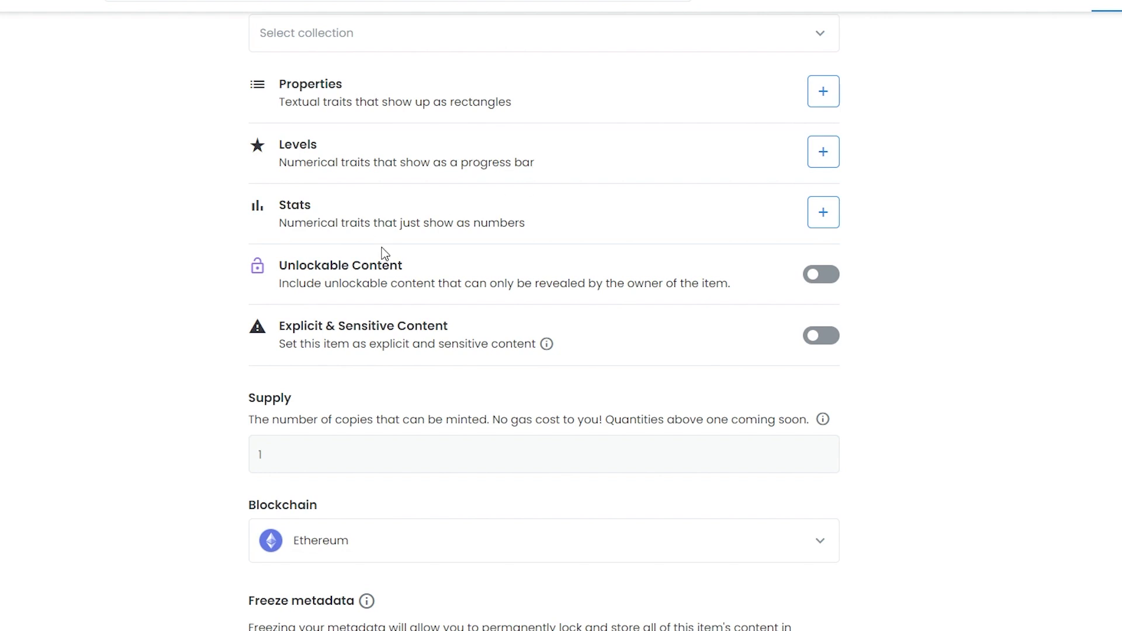
scroll(707, 337, up, 3)
scroll(745, 308, down, 2)
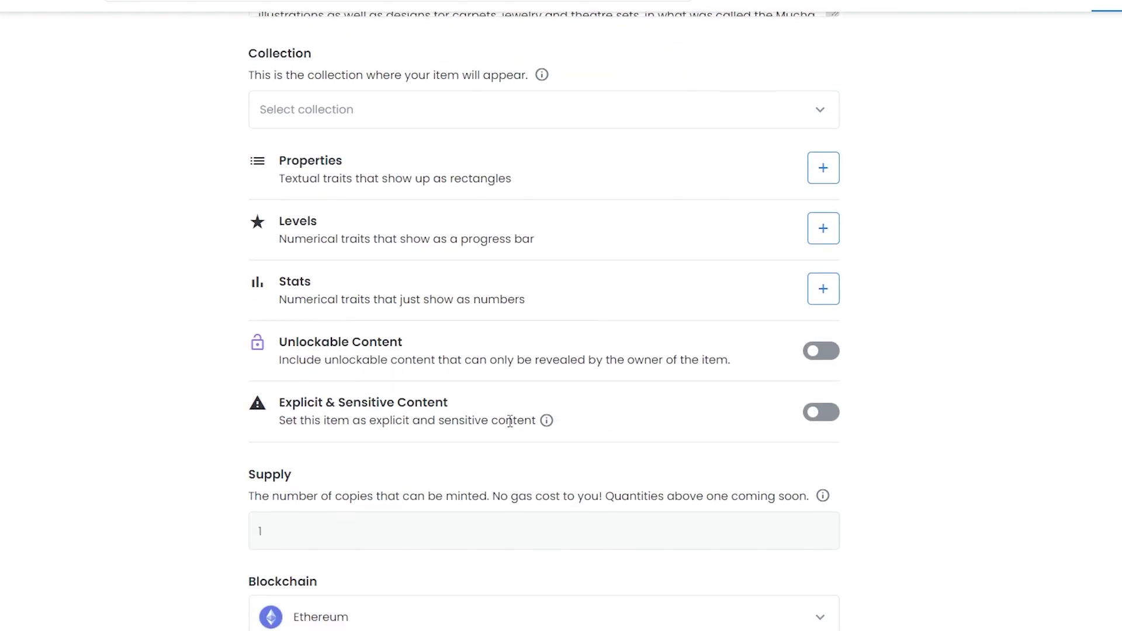
scroll(430, 418, down, 1)
scroll(453, 296, up, 4)
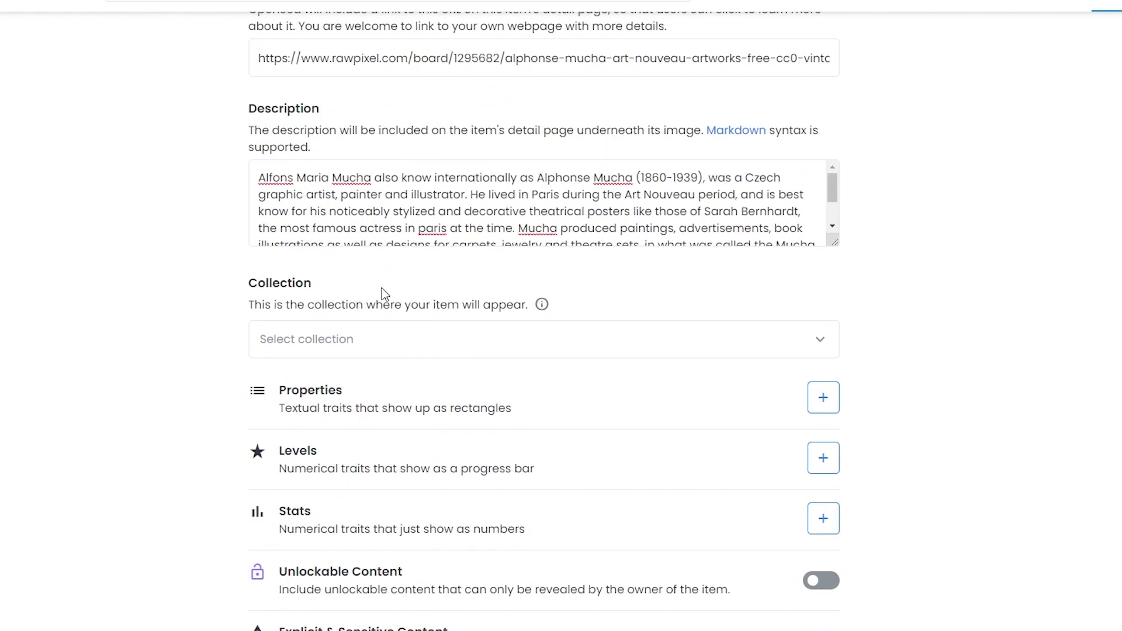
scroll(378, 301, down, 3)
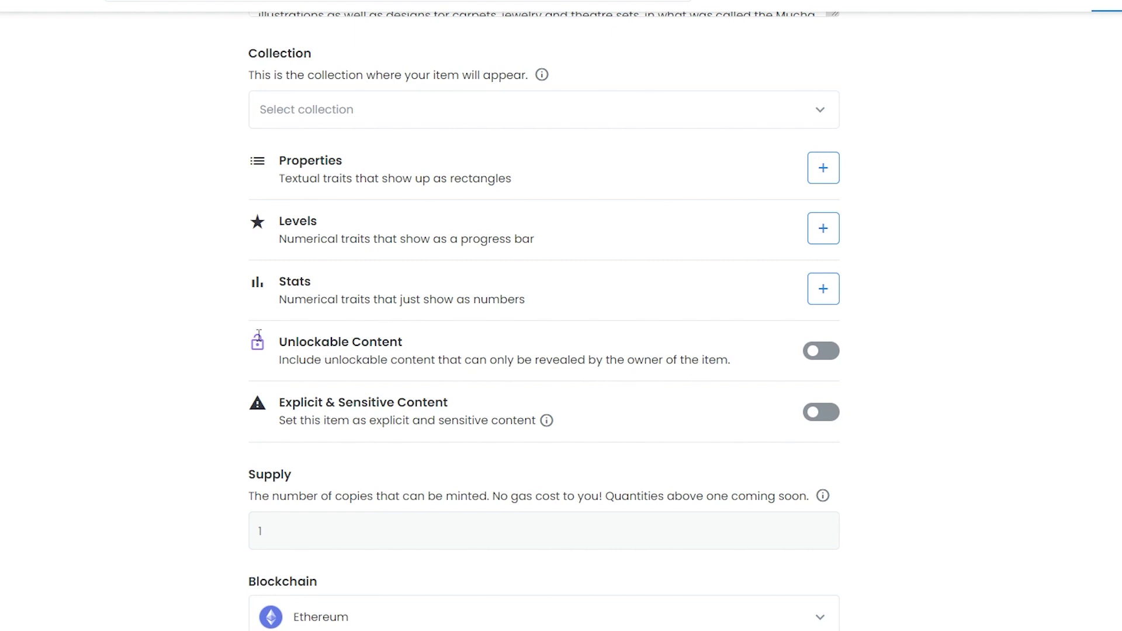
- Create the NFT item with the remaining options left as they are, and dismiss the creation and sharing message
scroll(672, 374, down, 1)
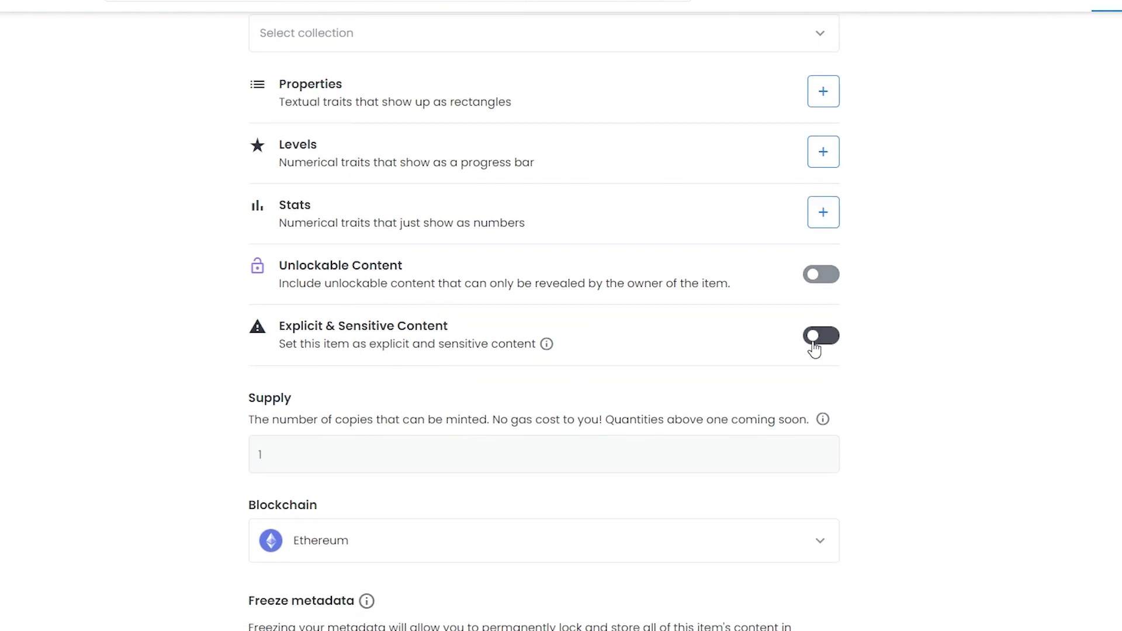
scroll(836, 345, down, 2)
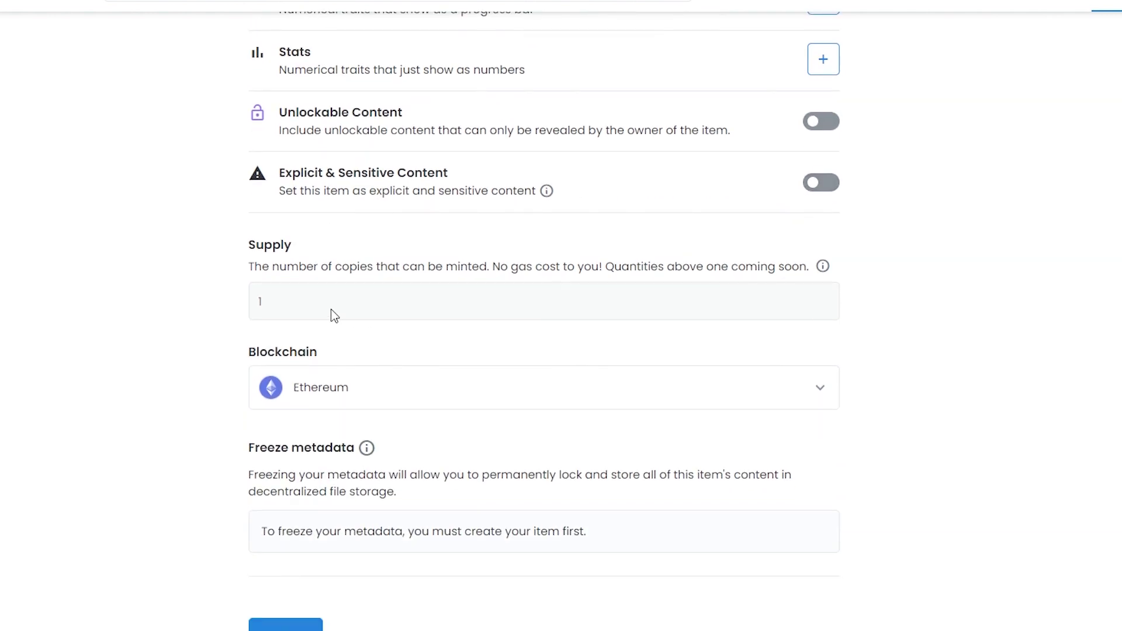
scroll(331, 310, down, 1)
click(293, 573)
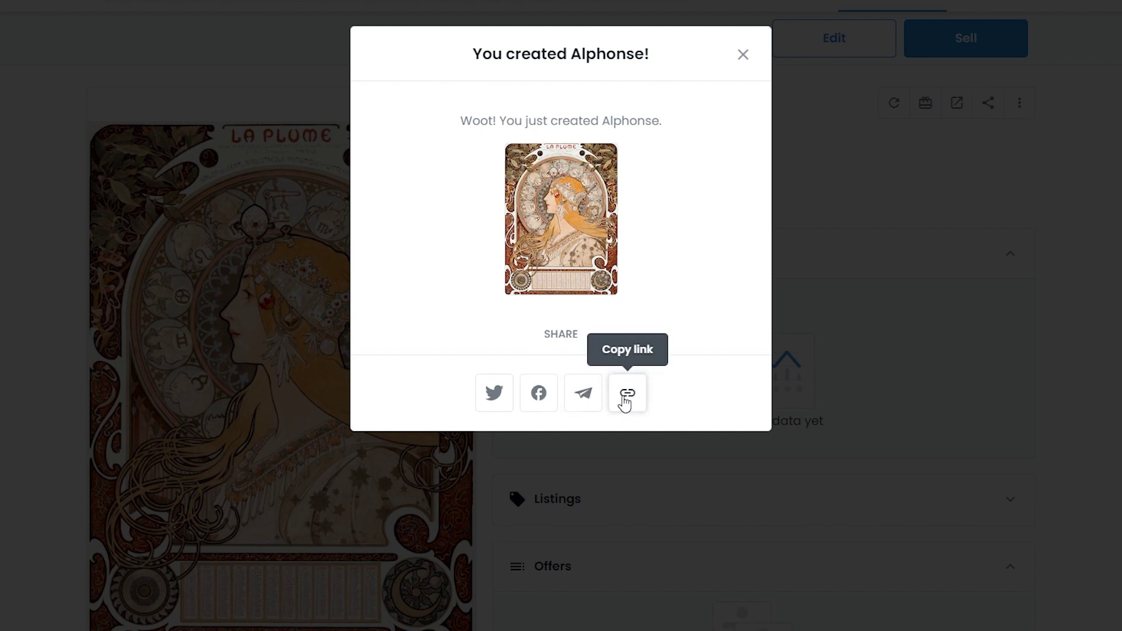
click(743, 55)
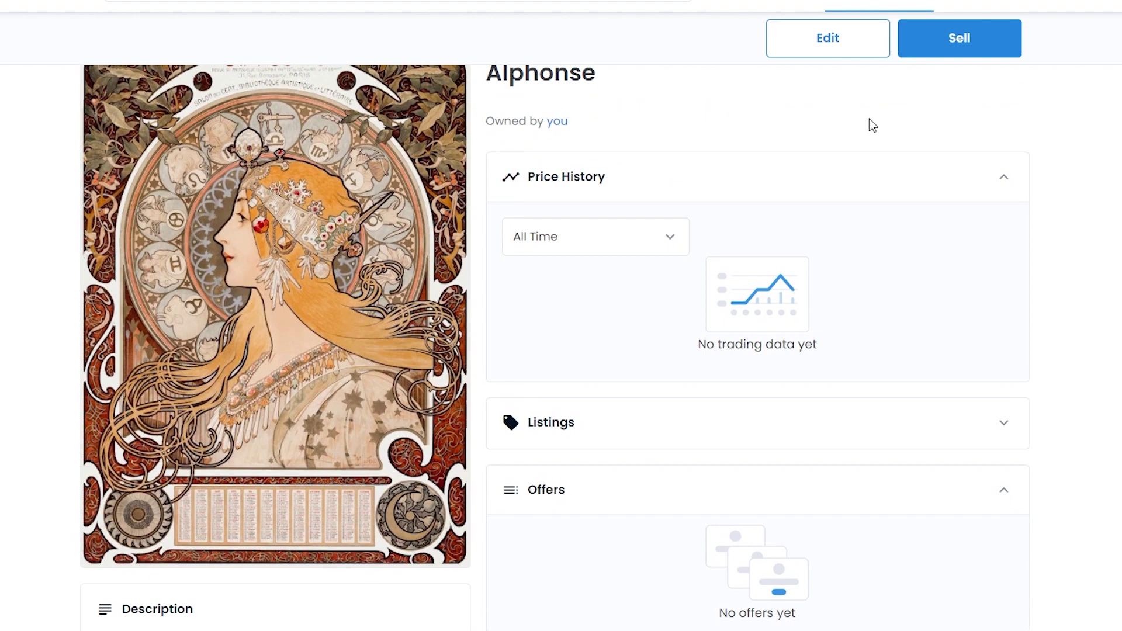
- Examine the Alphonse item's page, including the price history time ranges, listings, offers and description
scroll(875, 139, up, 1)
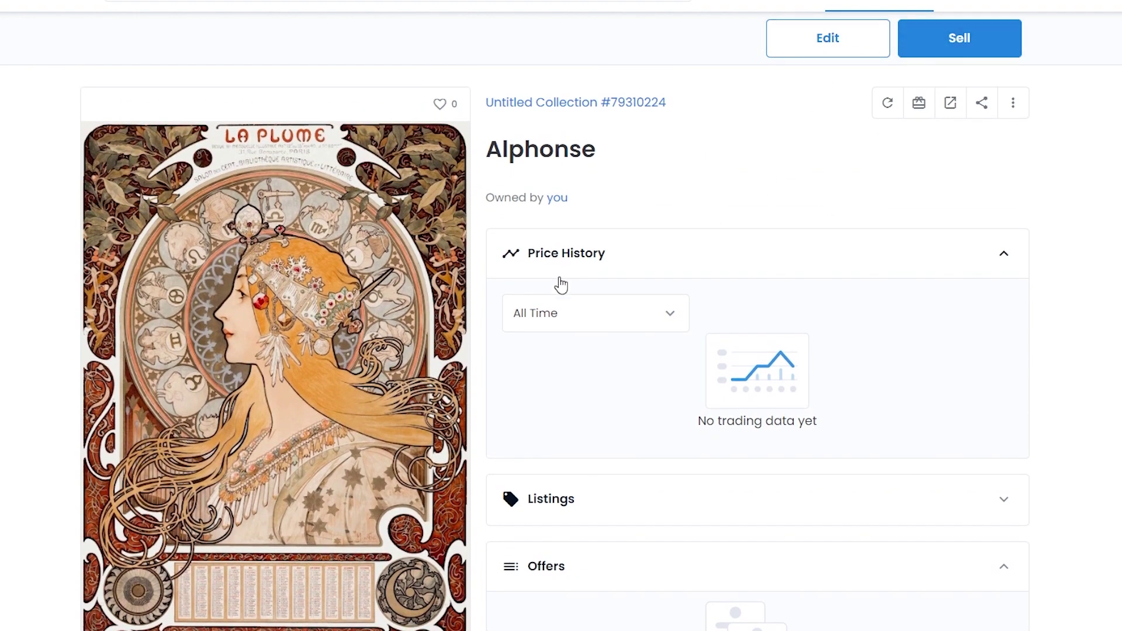
scroll(429, 480, down, 10)
scroll(447, 472, up, 10)
scroll(593, 305, down, 1)
click(631, 256)
click(633, 249)
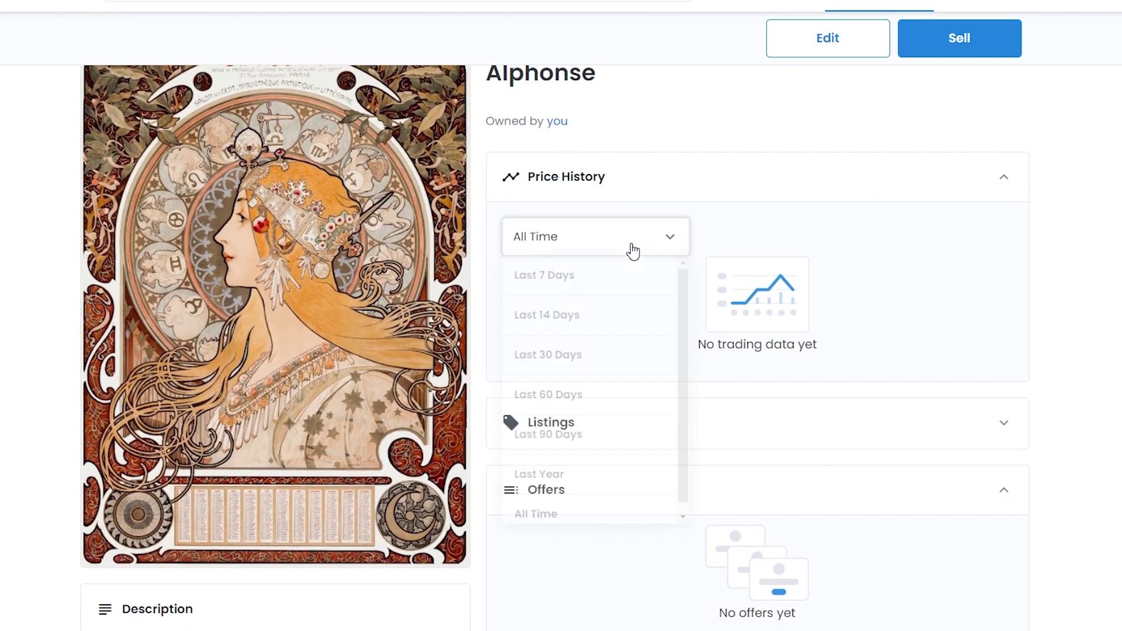
click(669, 241)
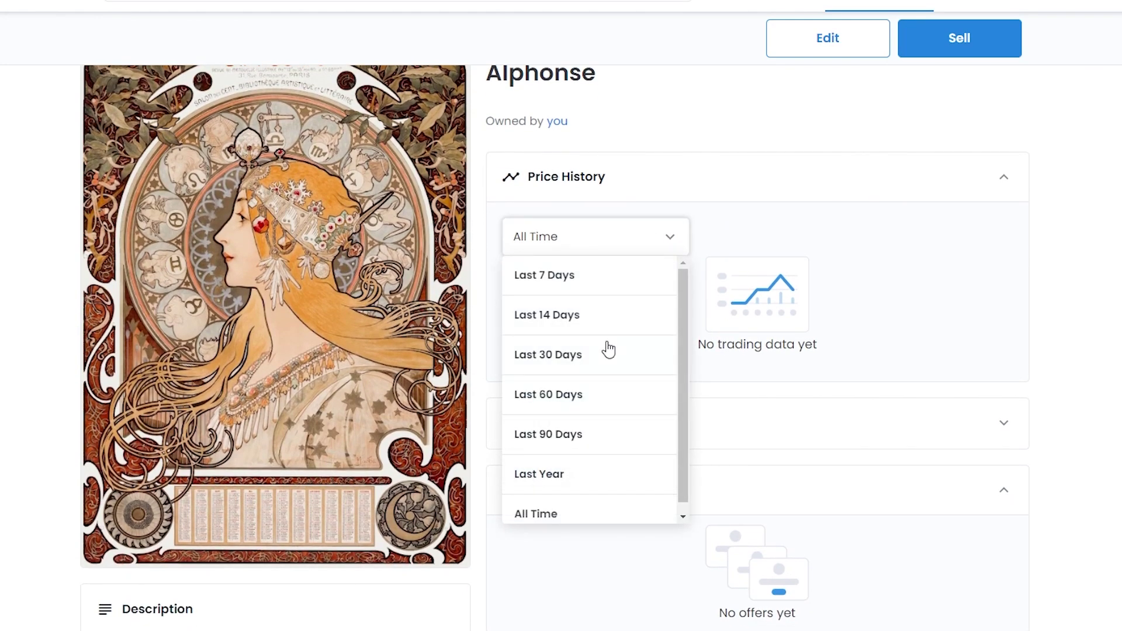
click(613, 241)
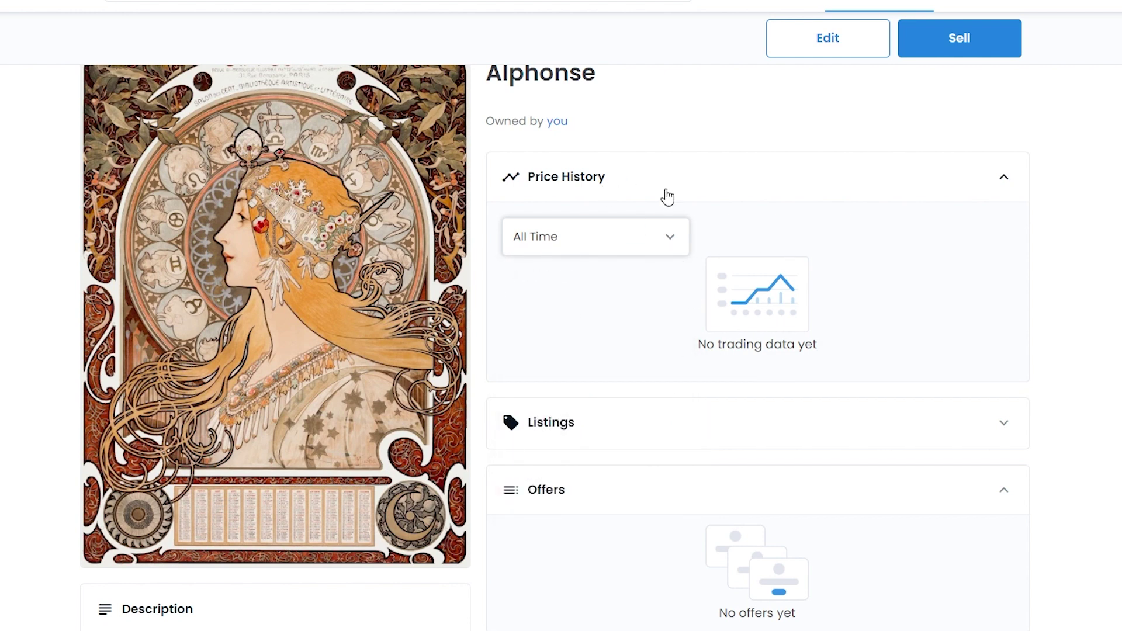
click(705, 348)
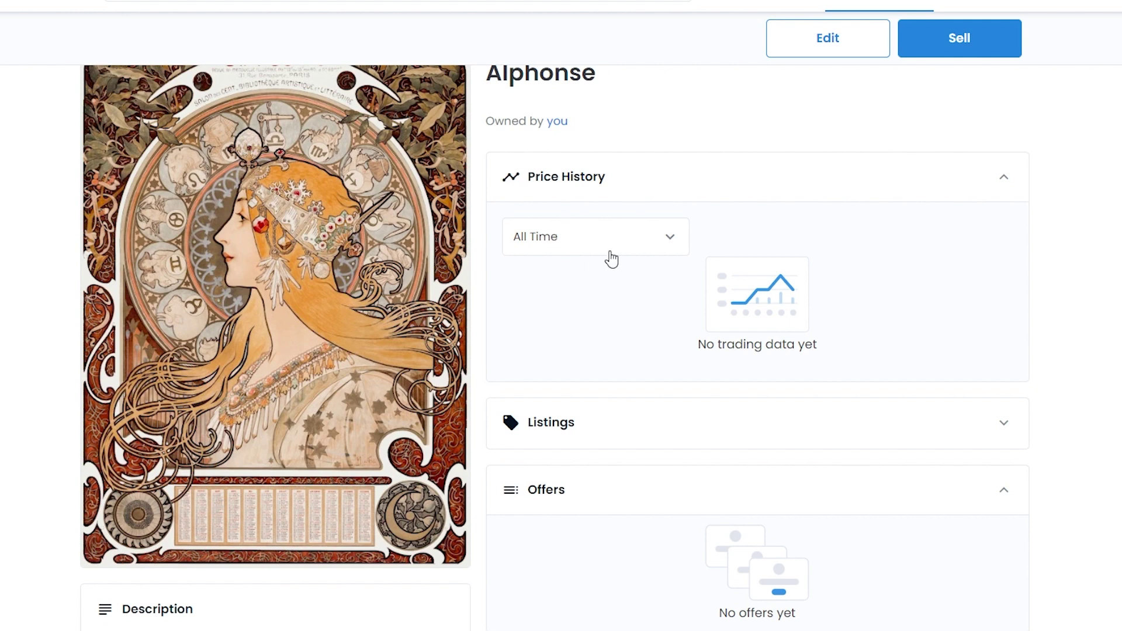
scroll(814, 274, down, 1)
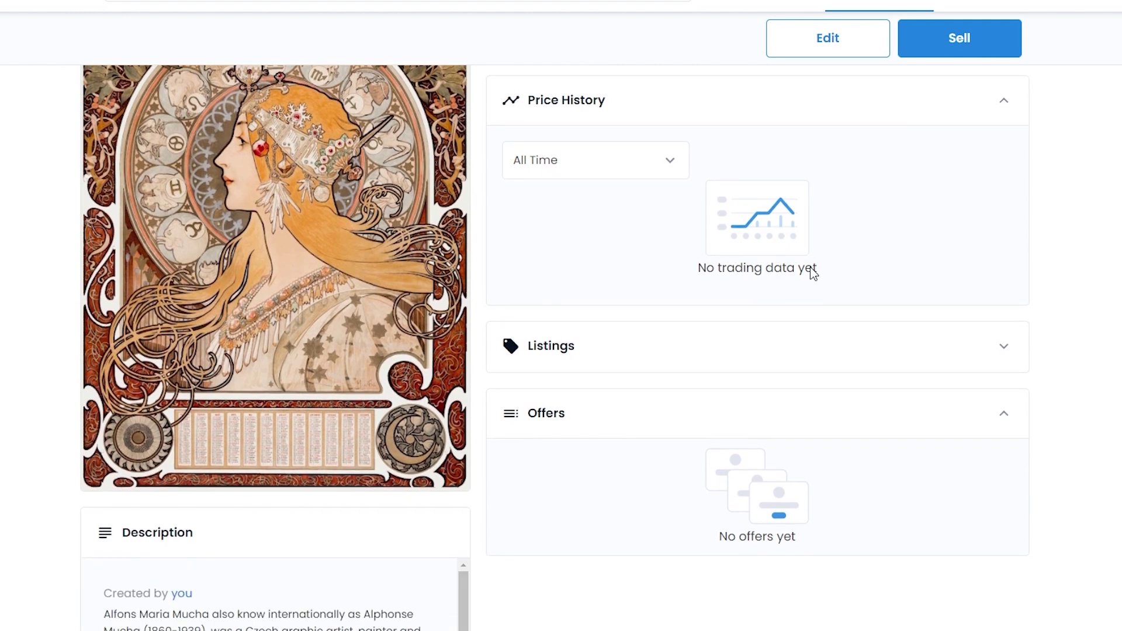
scroll(810, 275, up, 3)
scroll(495, 271, down, 12)
scroll(634, 404, up, 12)
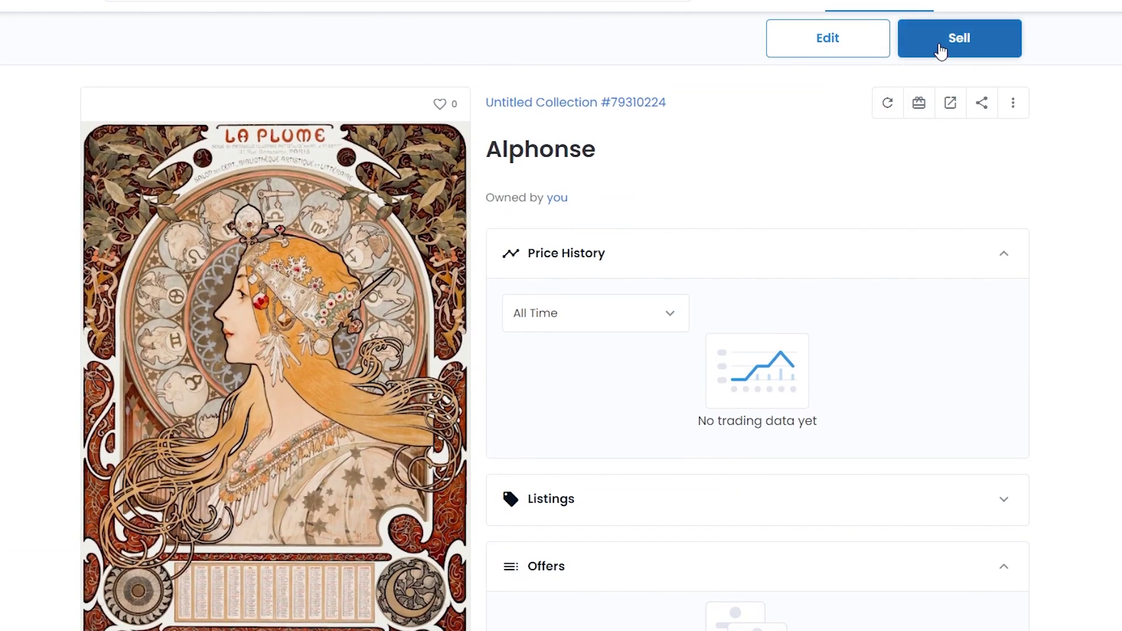
- Open the Alphonse item for editing, review its editable fields, and return to the item page without changes
click(816, 49)
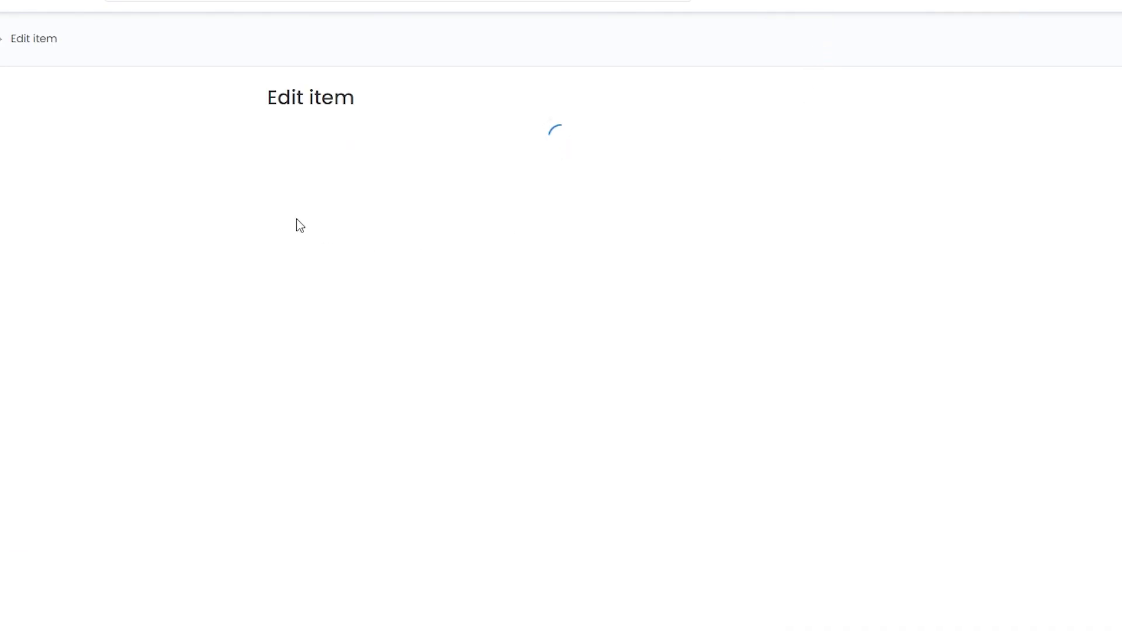
scroll(326, 178, down, 1)
scroll(343, 233, up, 1)
scroll(374, 361, down, 7)
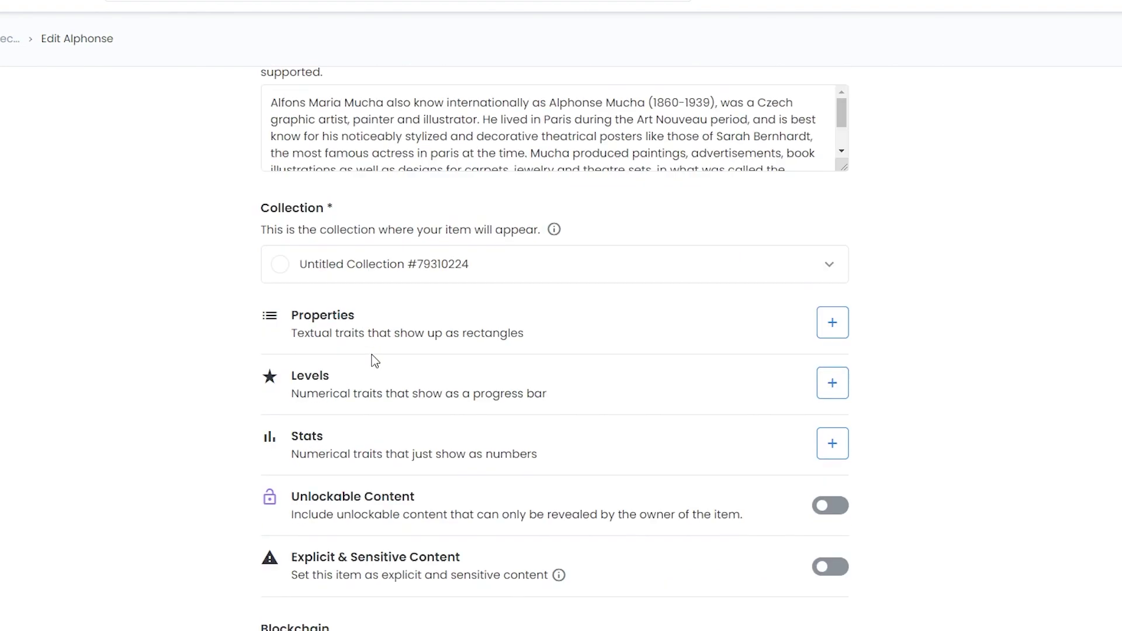
scroll(375, 361, down, 5)
scroll(375, 361, up, 12)
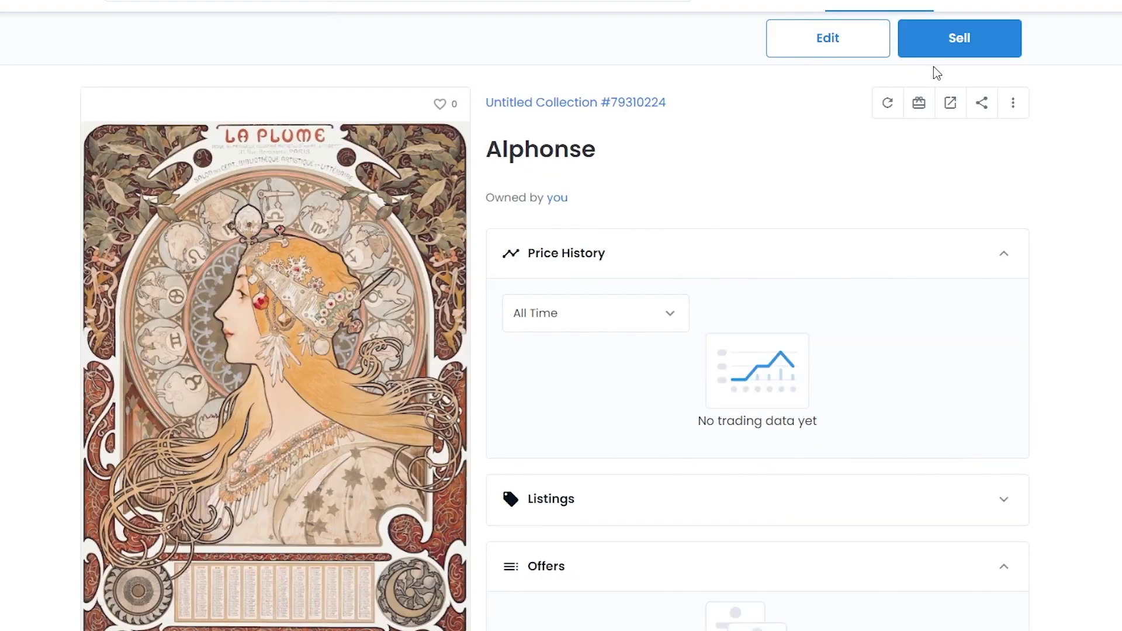
- Put the Alphonse item up for sale at a set price of 0.5 ETH and check its dollar value and OpenSea fee
click(943, 50)
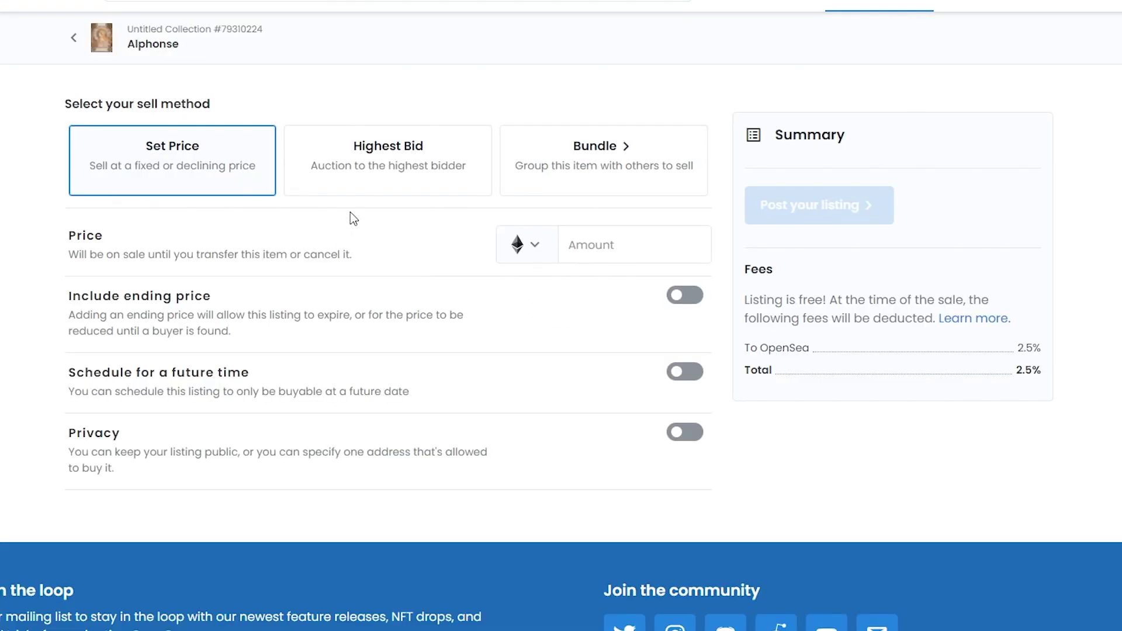
click(591, 251)
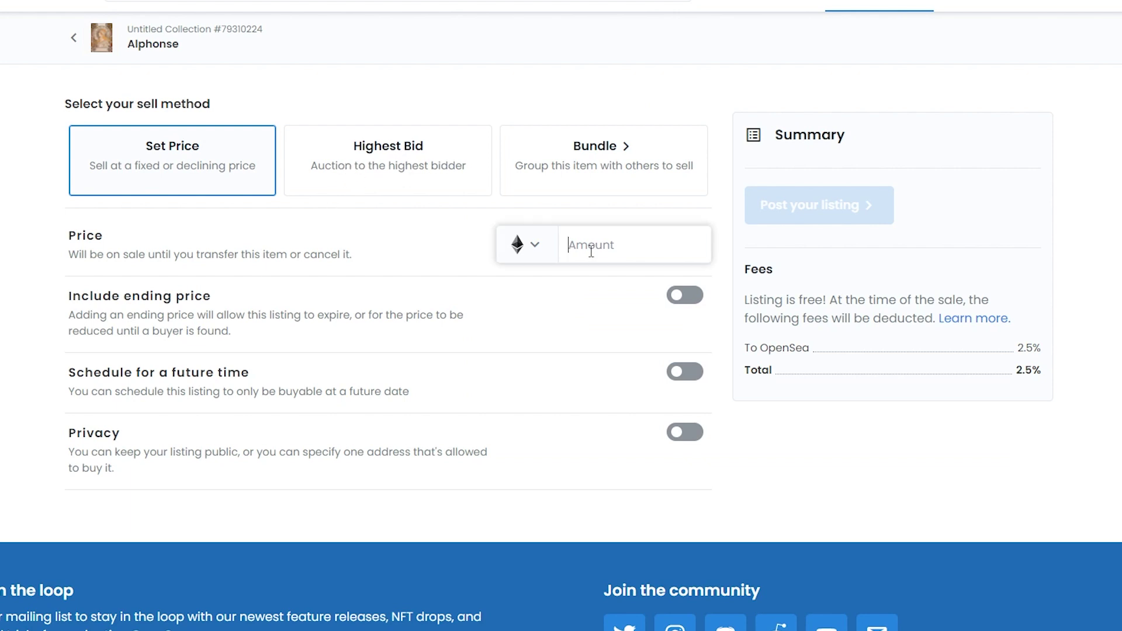
text(0.1)
key(BackSpace)
key(BackSpace)
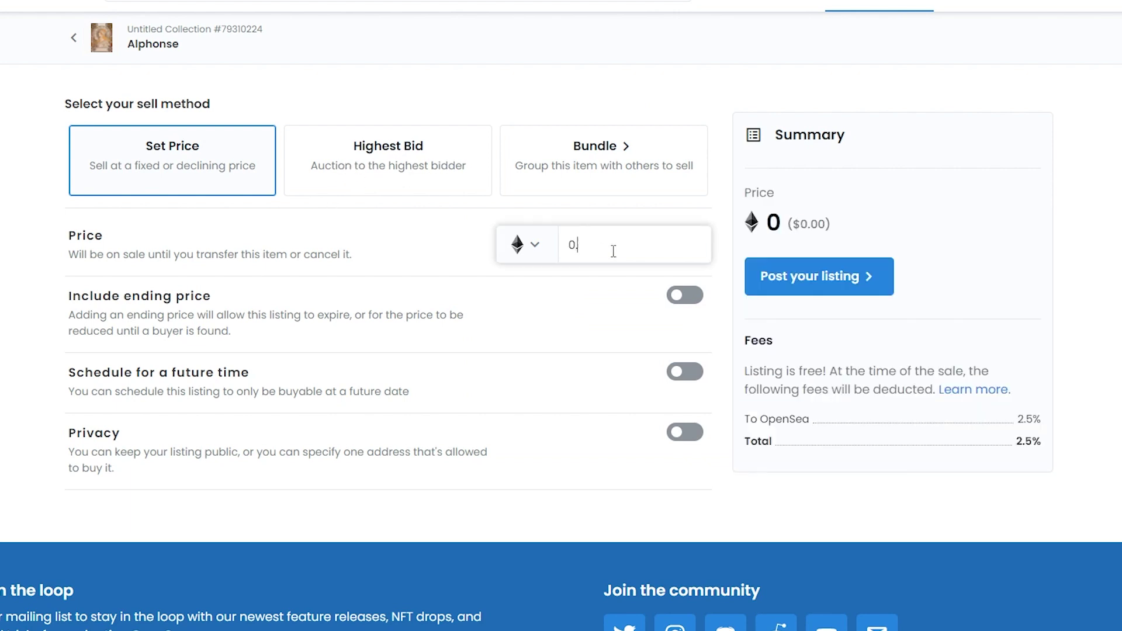
text(5)
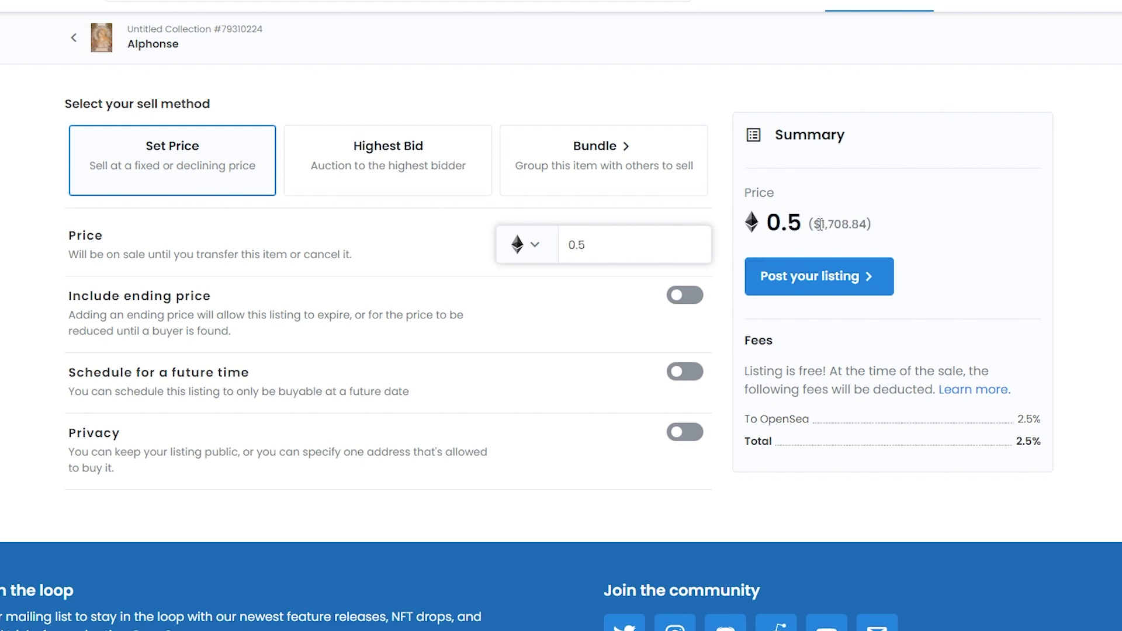
drag(818, 224, 857, 233)
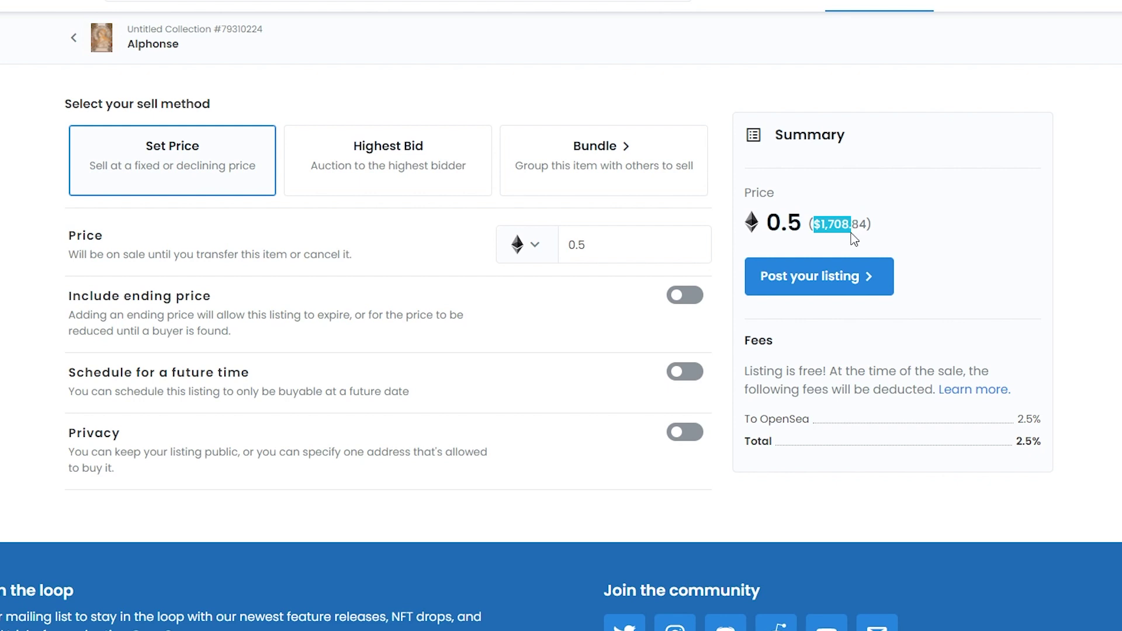
click(918, 227)
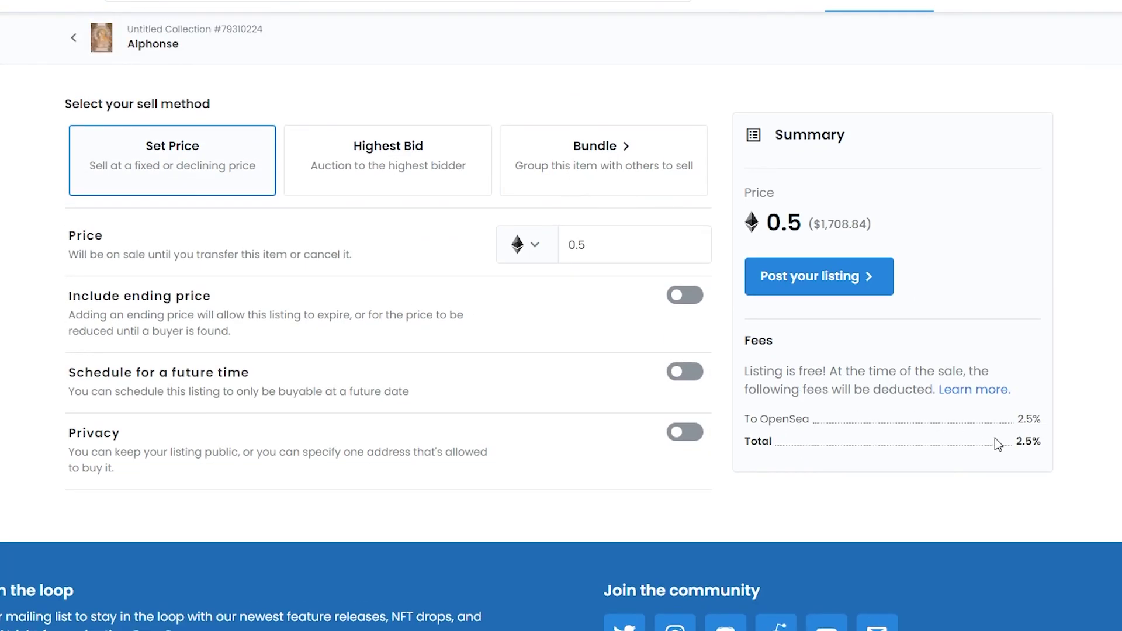
drag(1017, 420, 1037, 434)
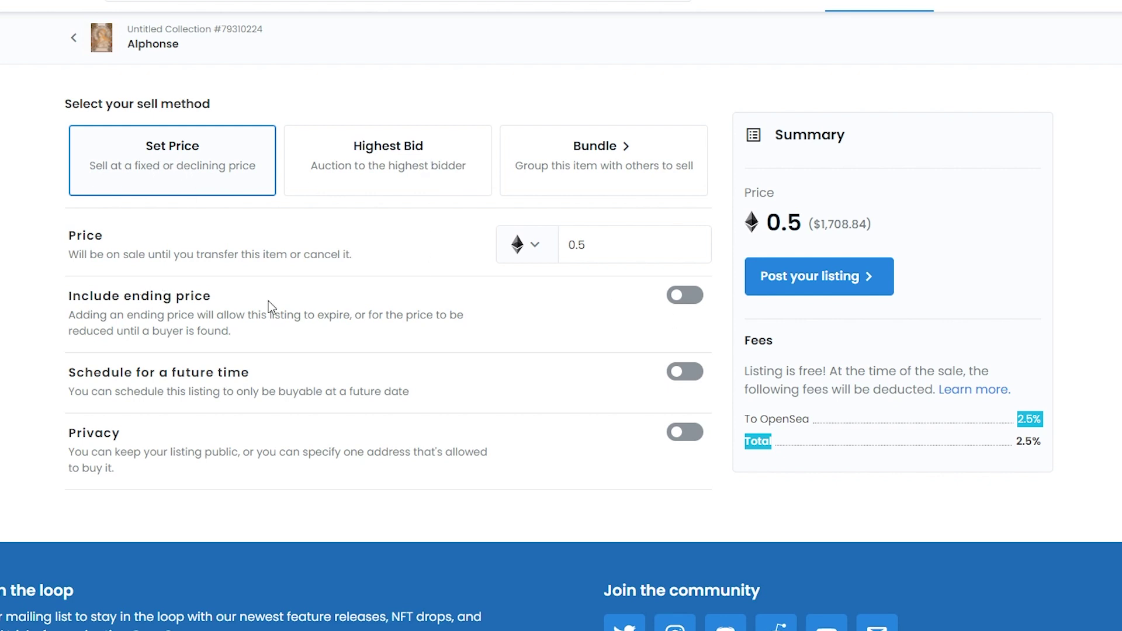
- Include an ending price in the listing and set it to 0.4 ETH
click(690, 296)
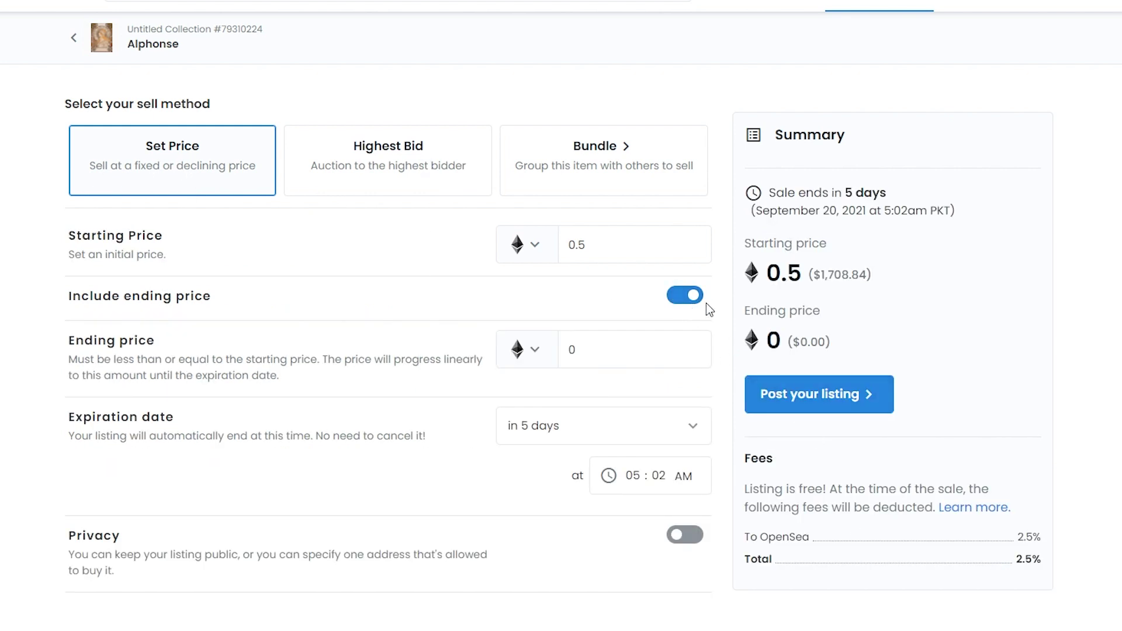
click(620, 349)
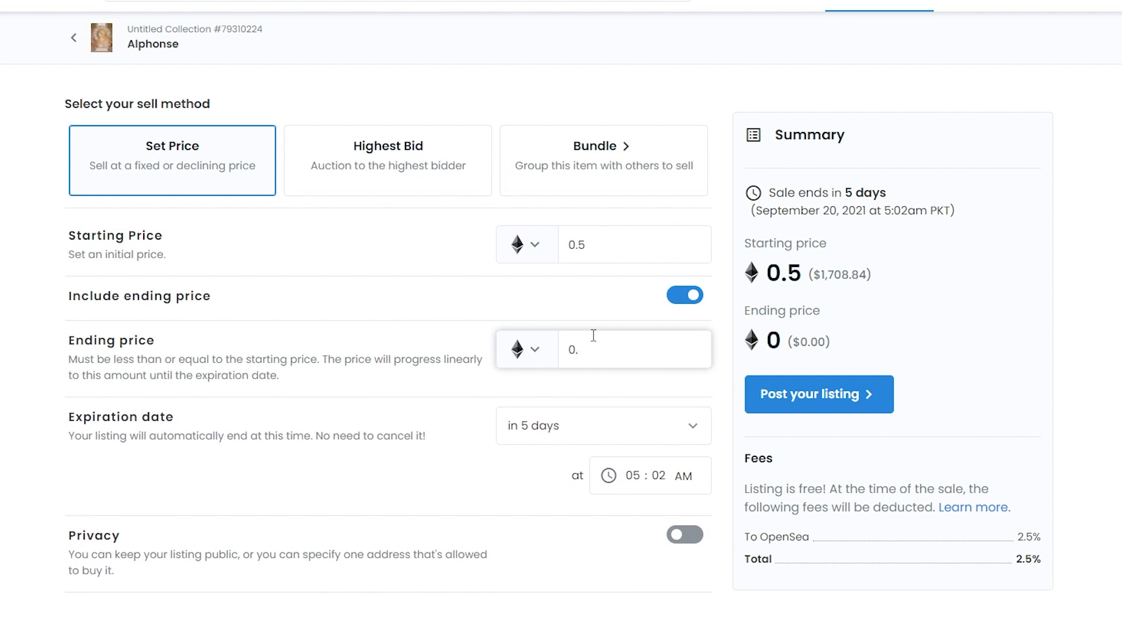
text(.4)
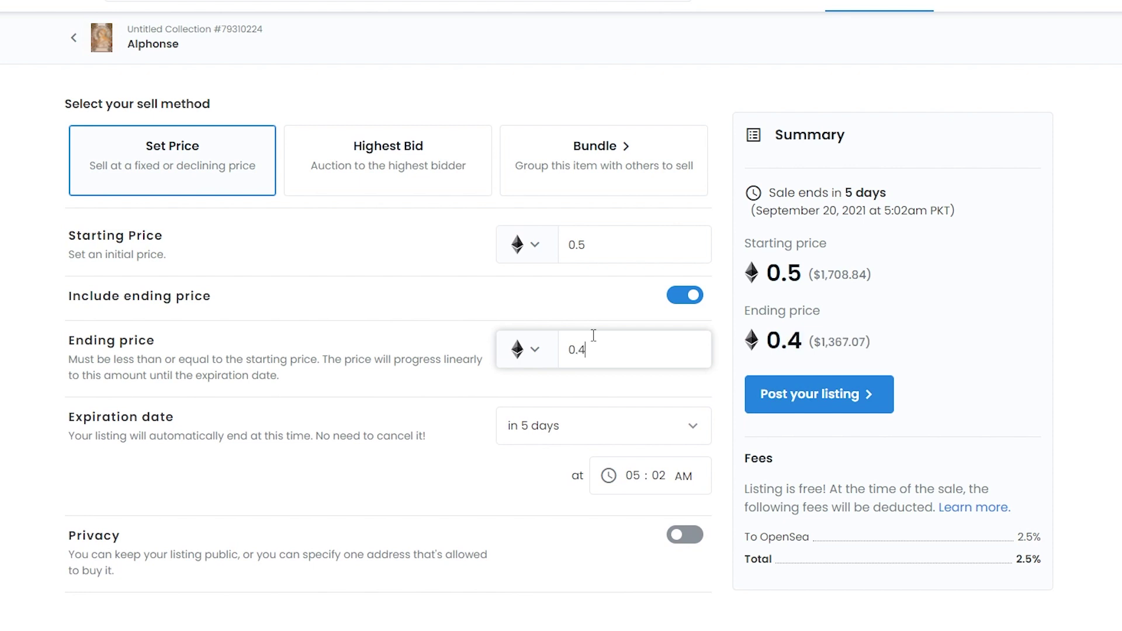
click(951, 356)
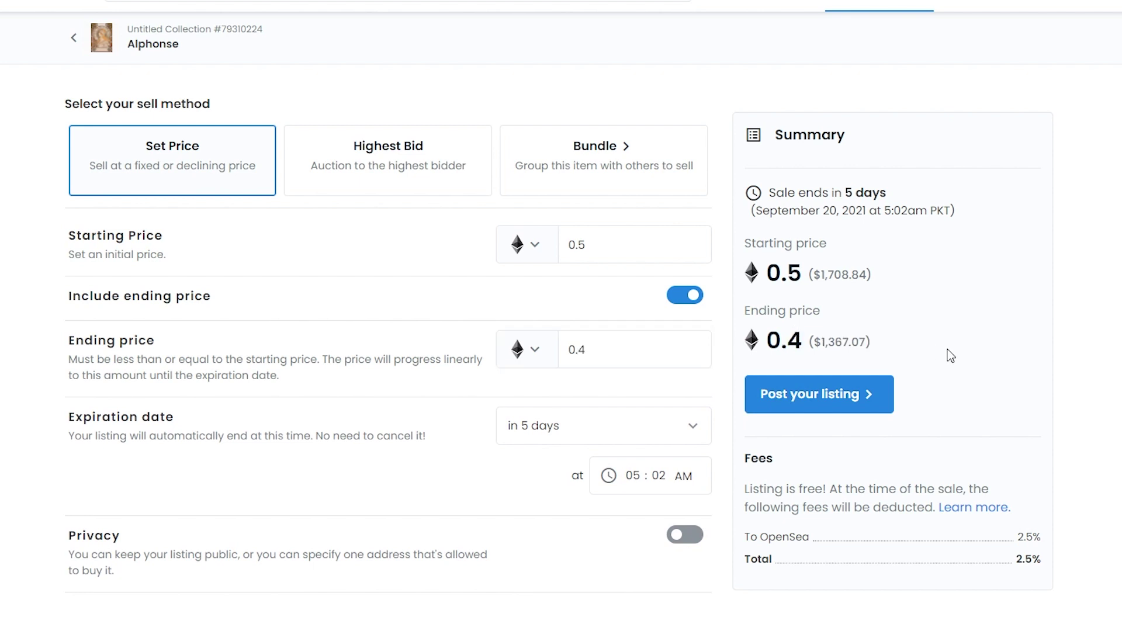
- Set the listing's expiration date to 1 month and review the sale settings
click(621, 426)
scroll(623, 481, down, 1)
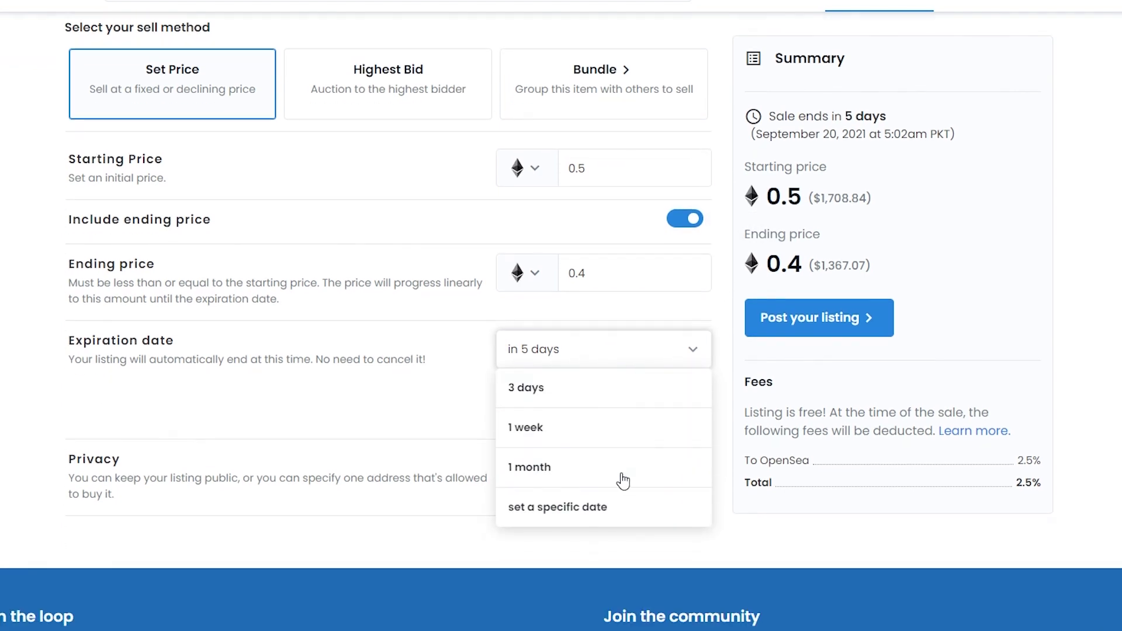
click(563, 482)
scroll(295, 420, up, 1)
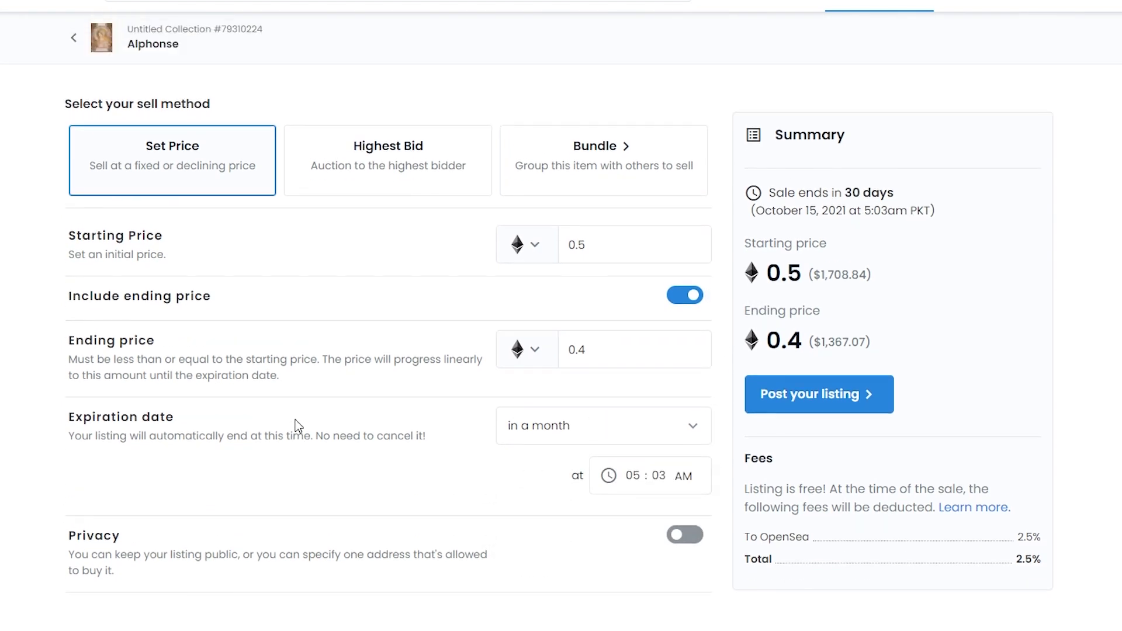
scroll(374, 345, down, 1)
scroll(403, 342, up, 1)
scroll(409, 360, down, 1)
scroll(425, 374, up, 1)
scroll(430, 376, down, 1)
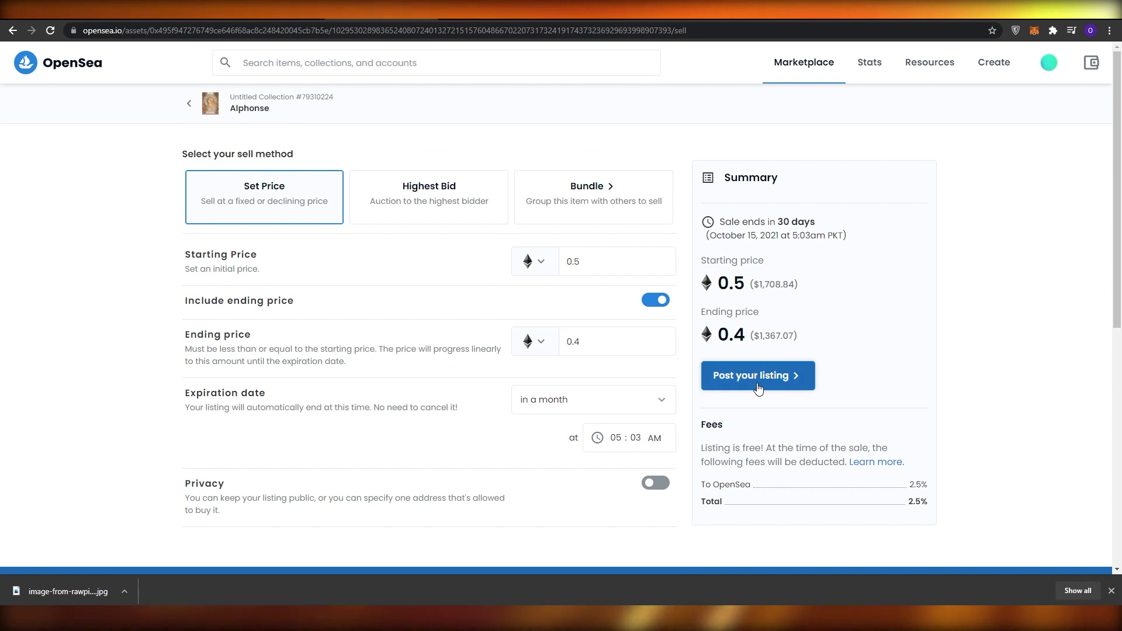
- Try to post the listing, check the gas fee in the wallet initialization request, and reject that request
click(766, 387)
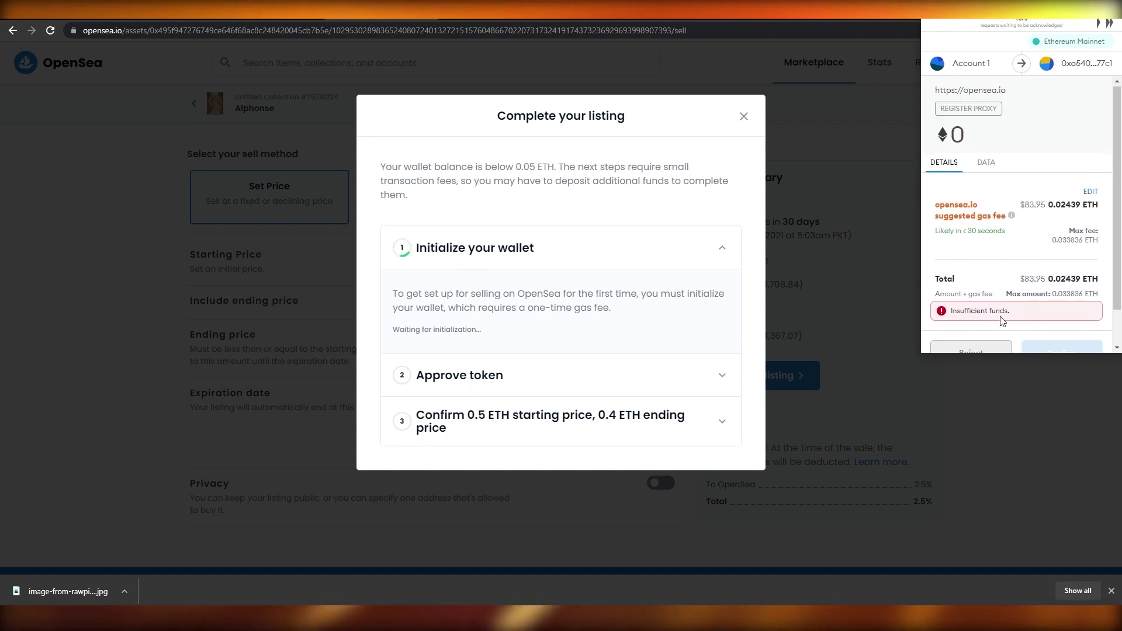
scroll(1012, 306, down, 2)
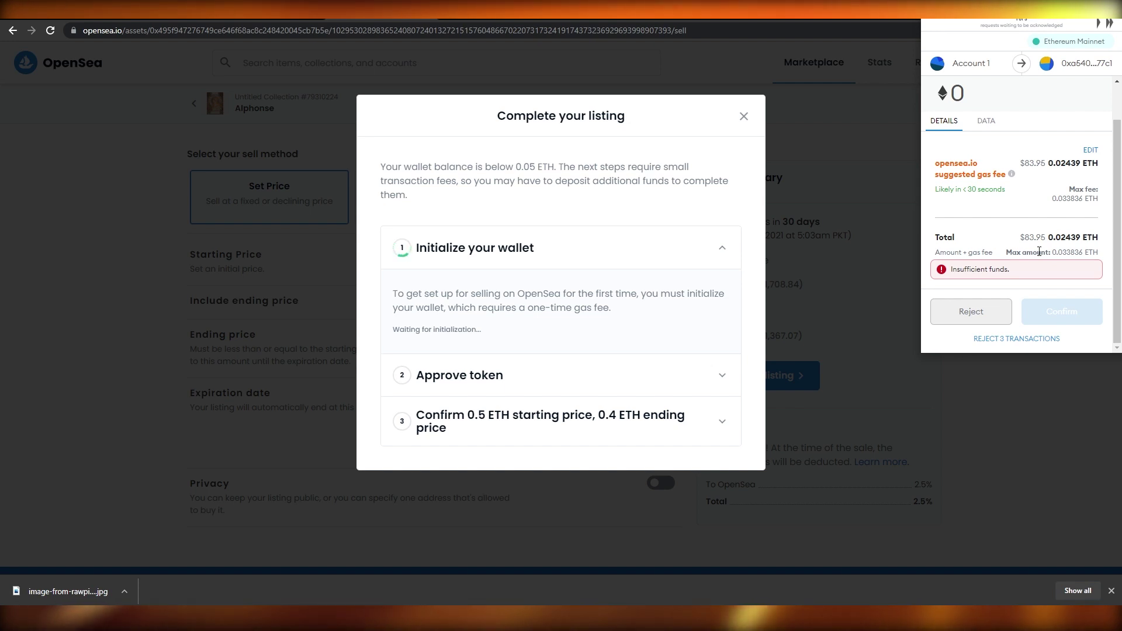
click(973, 315)
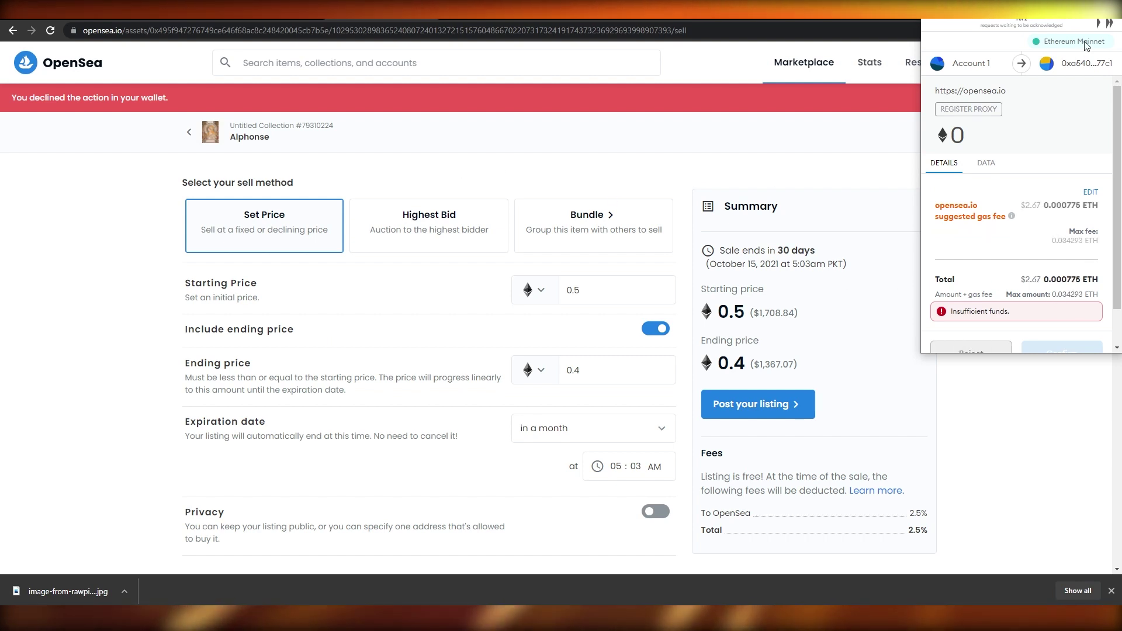
- View the last pending transaction request in the wallet, and review the listing settings on the sell page
click(1098, 24)
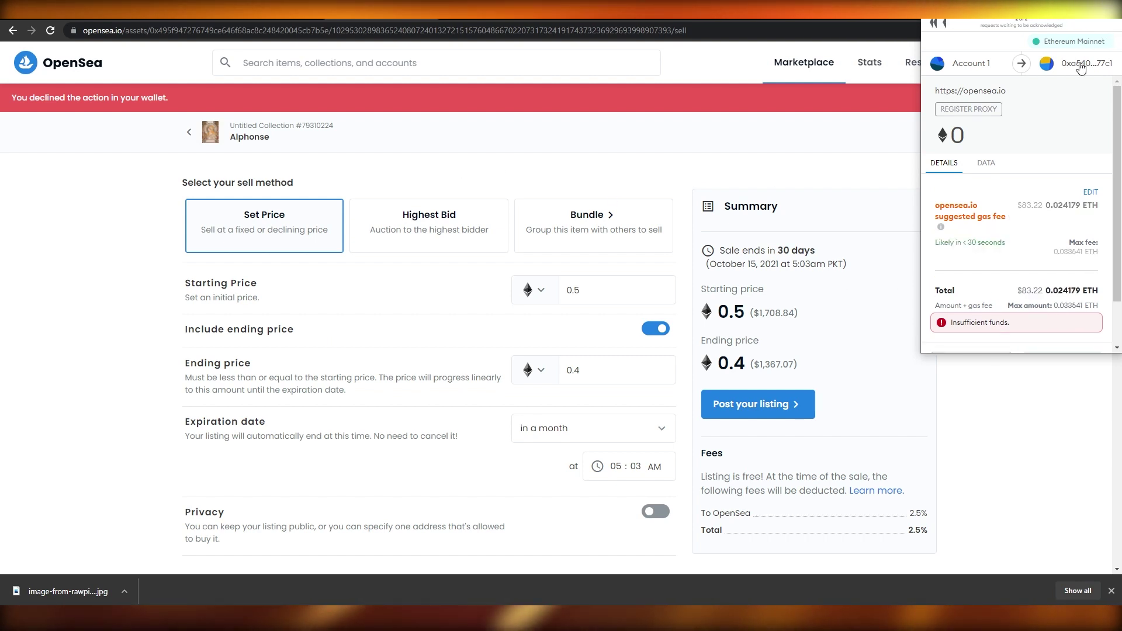
scroll(596, 260, down, 4)
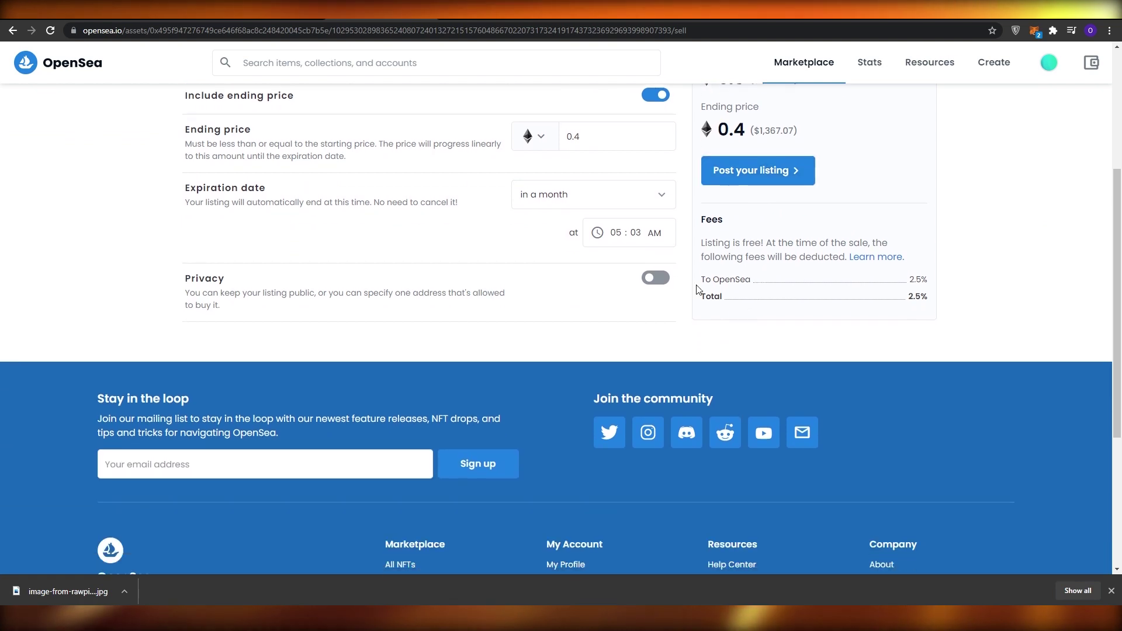
scroll(711, 290, up, 4)
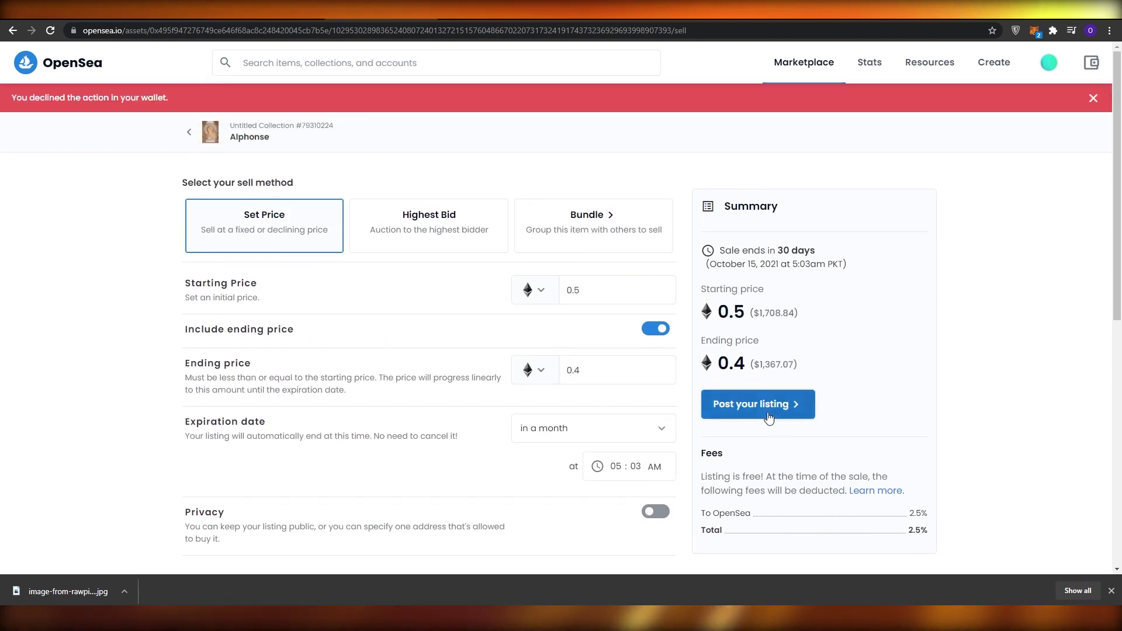
scroll(731, 451, down, 4)
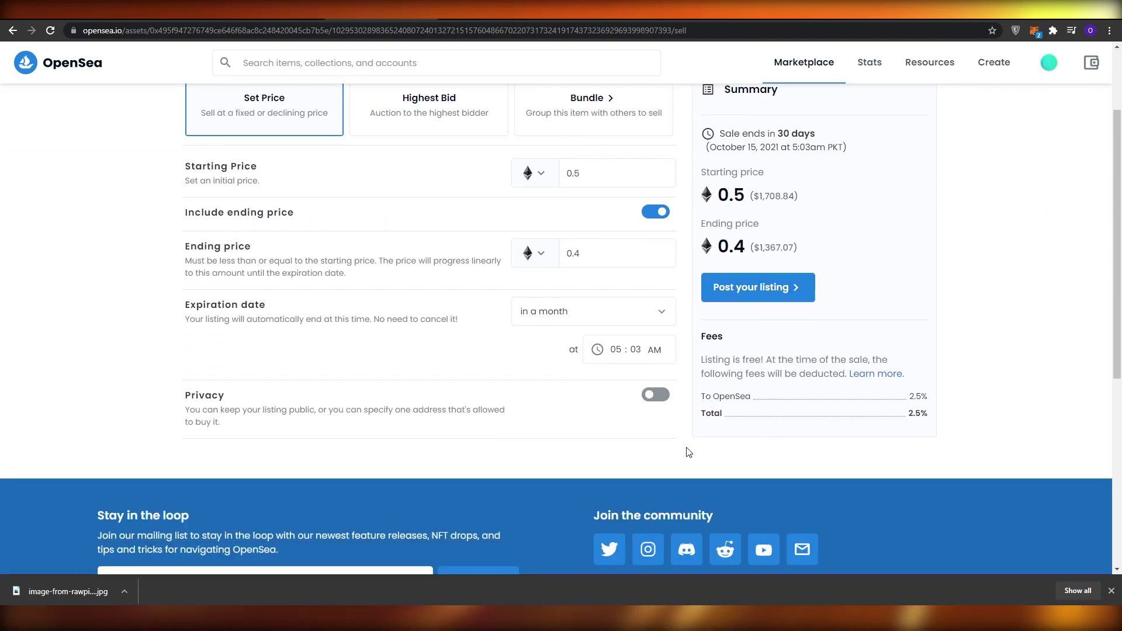
- Review the listing's price and expiration settings on the sell page, and dismiss the browser's download bar for the artwork image
scroll(659, 406, up, 4)
scroll(431, 396, down, 1)
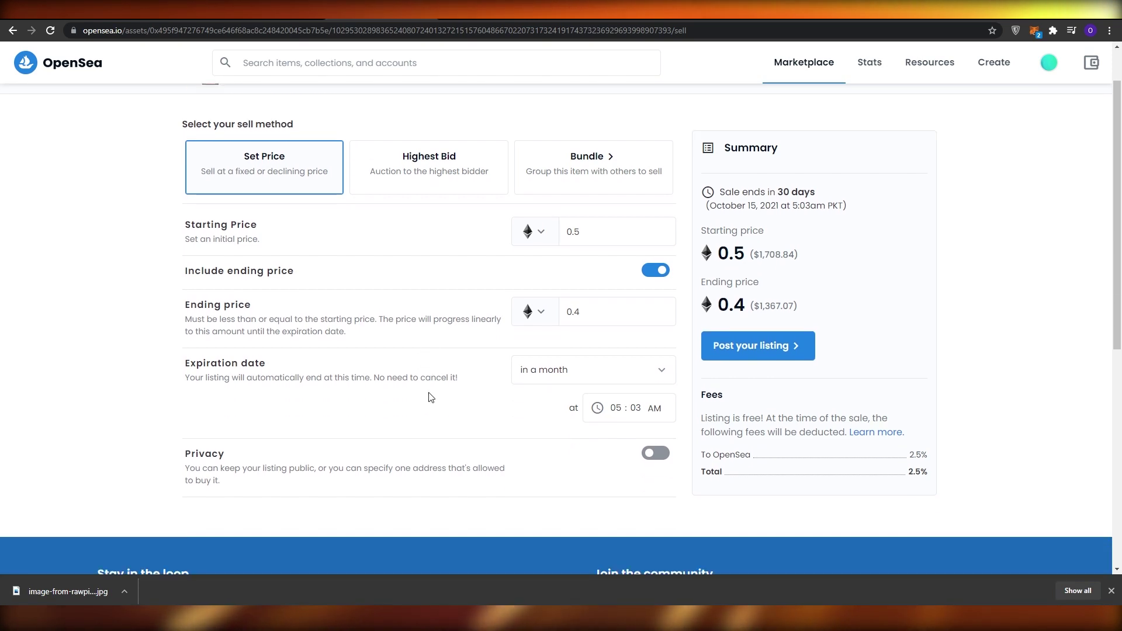
scroll(557, 421, down, 2)
scroll(553, 426, up, 3)
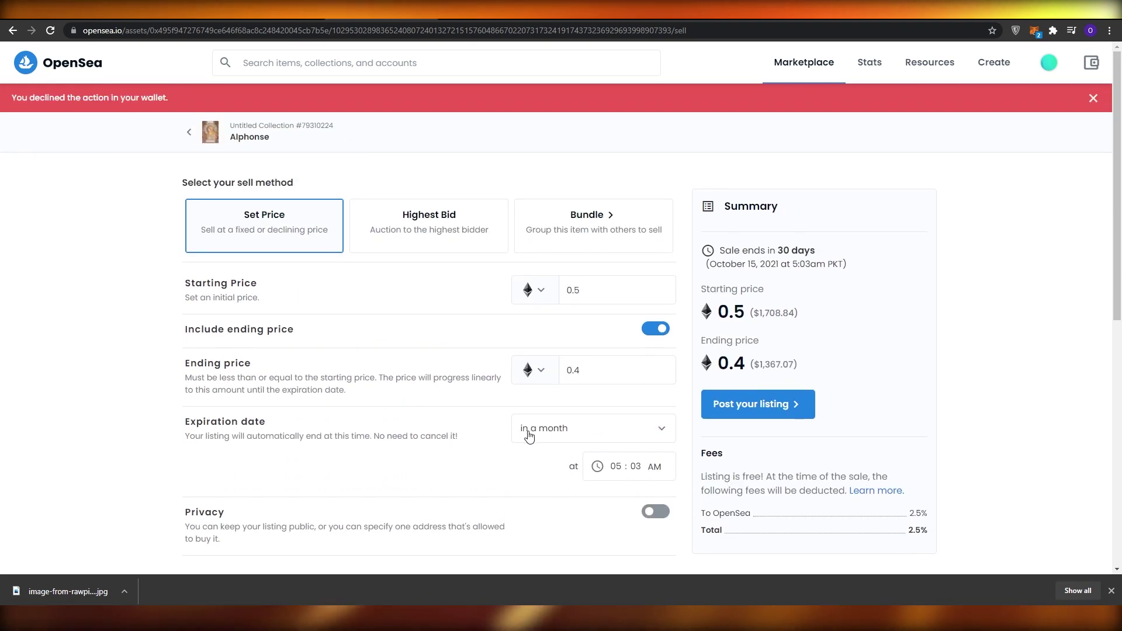
click(1112, 591)
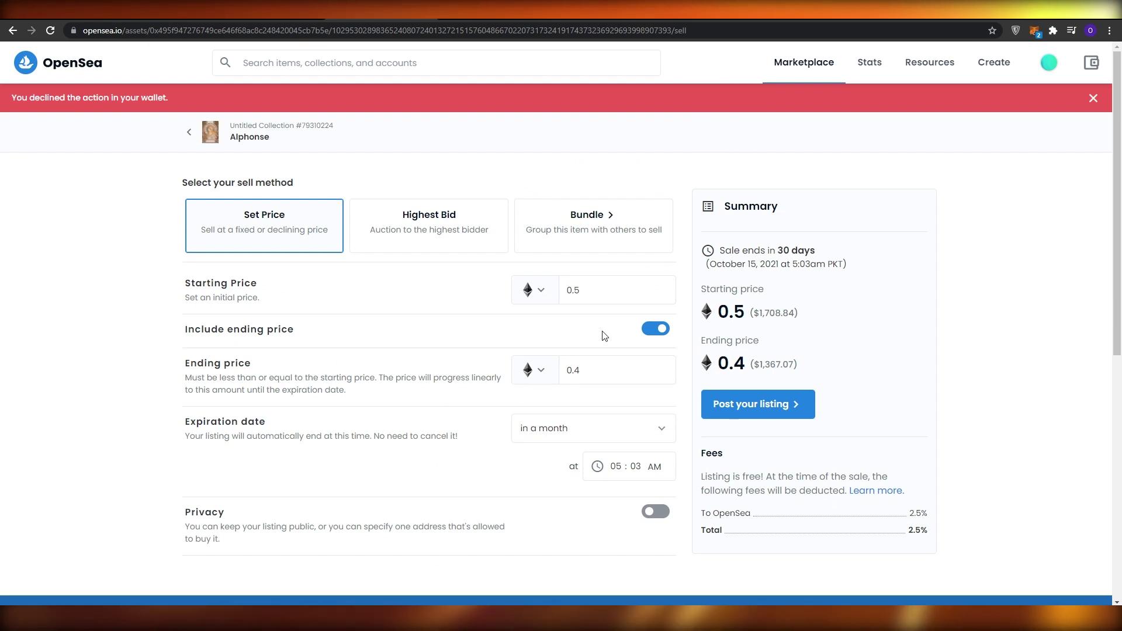
scroll(350, 308, down, 2)
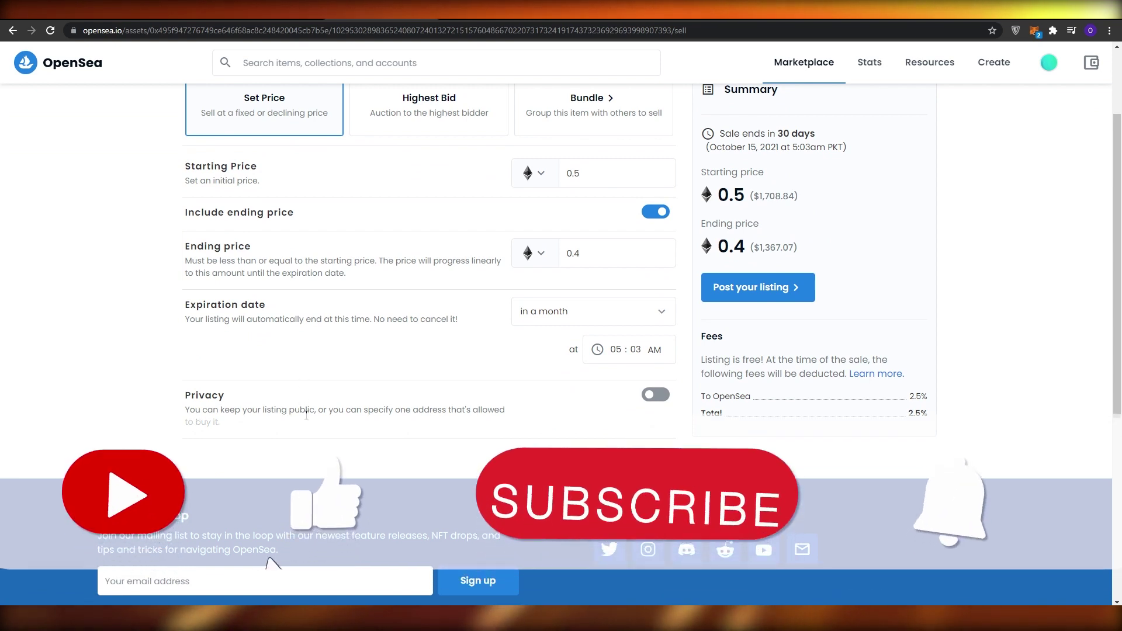
scroll(306, 415, down, 2)
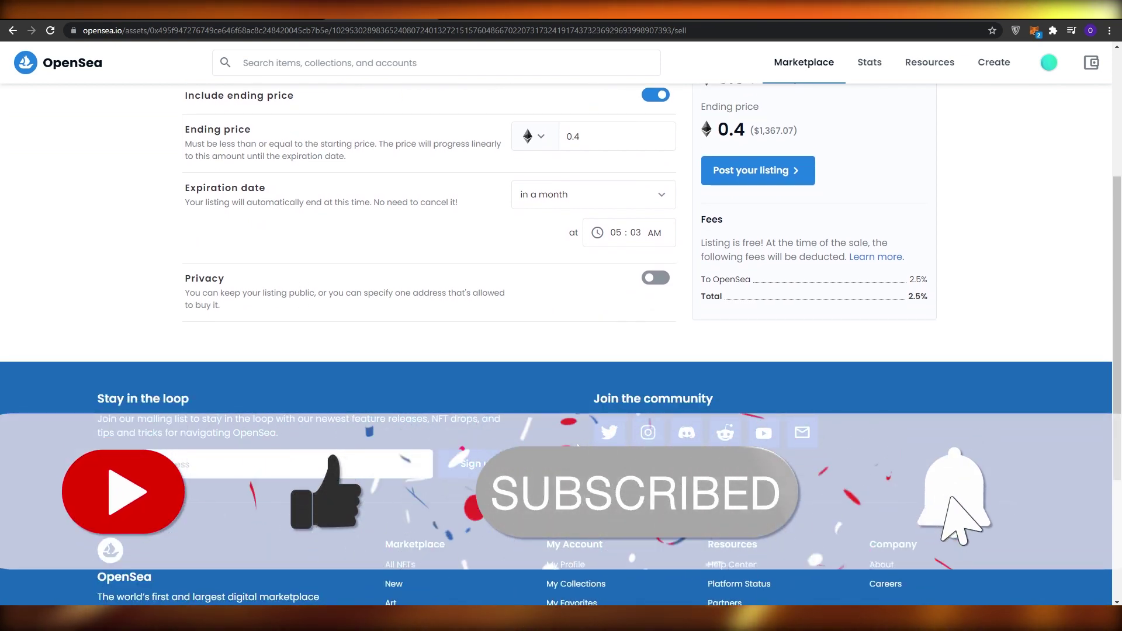
scroll(561, 468, up, 3)
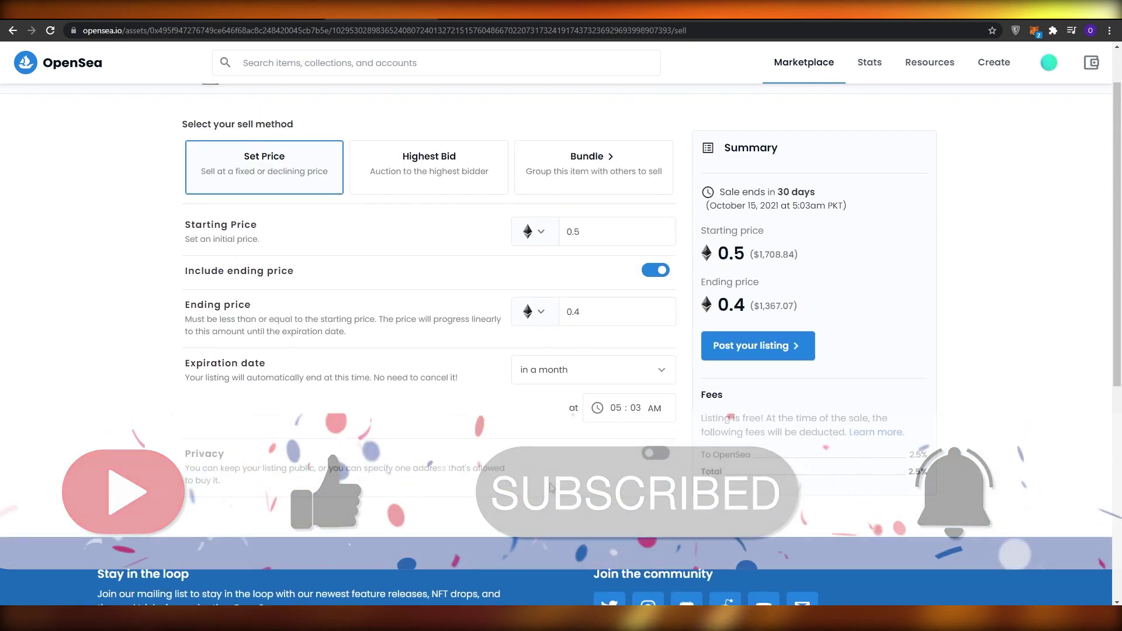
scroll(509, 534, down, 2)
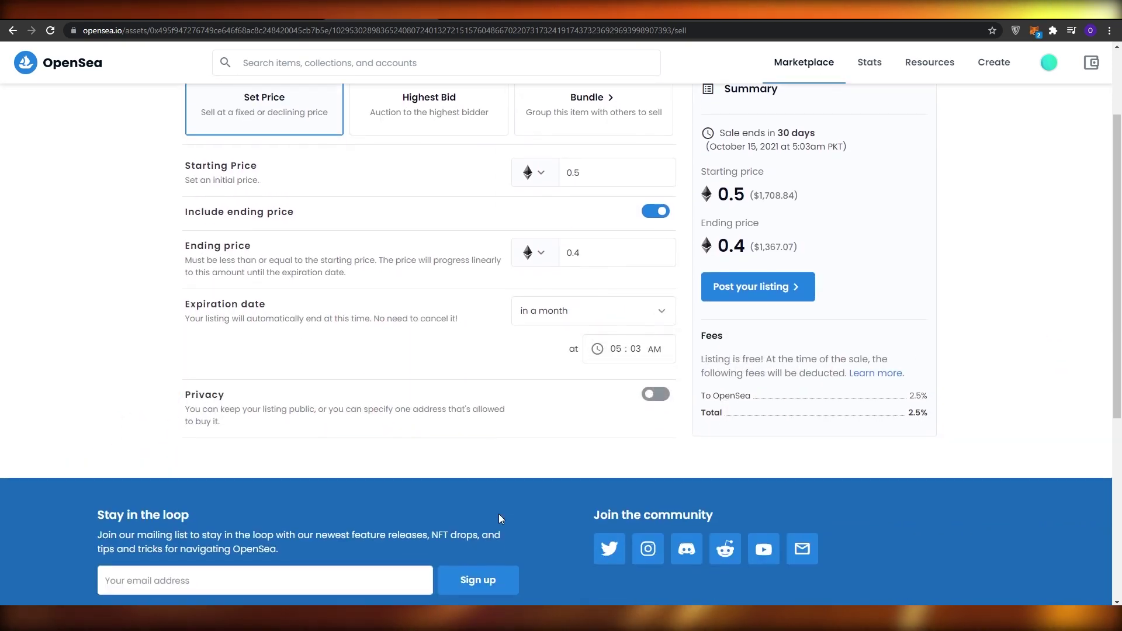